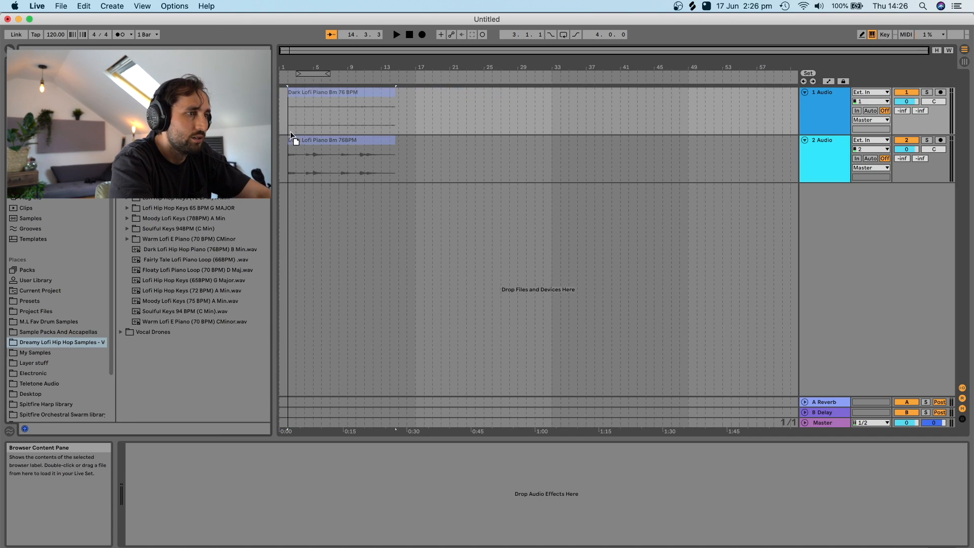
# Step: Set the project tempo to 76 BPM and play back the two piano loops
pyautogui.click(62, 35)
pyautogui.write('76')
pyautogui.press('Return')
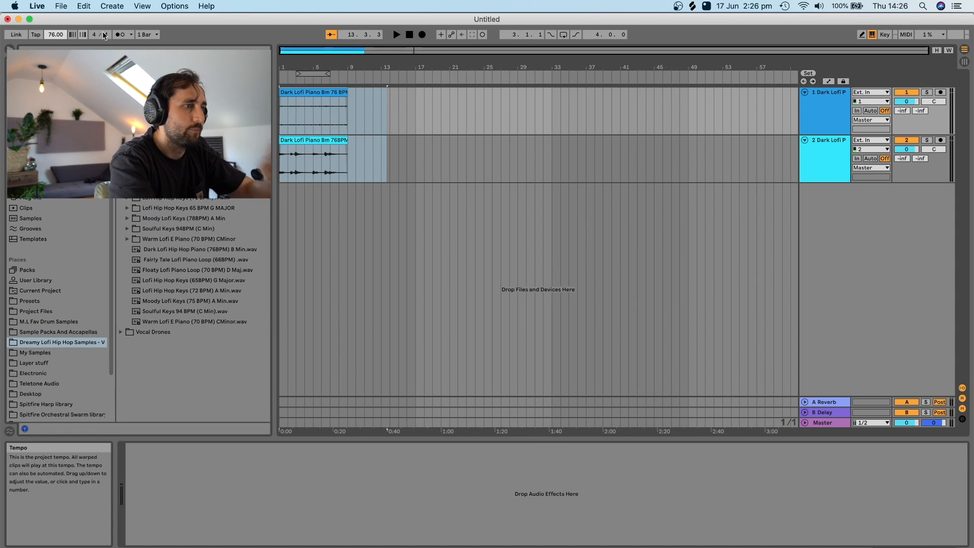
pyautogui.press('space')
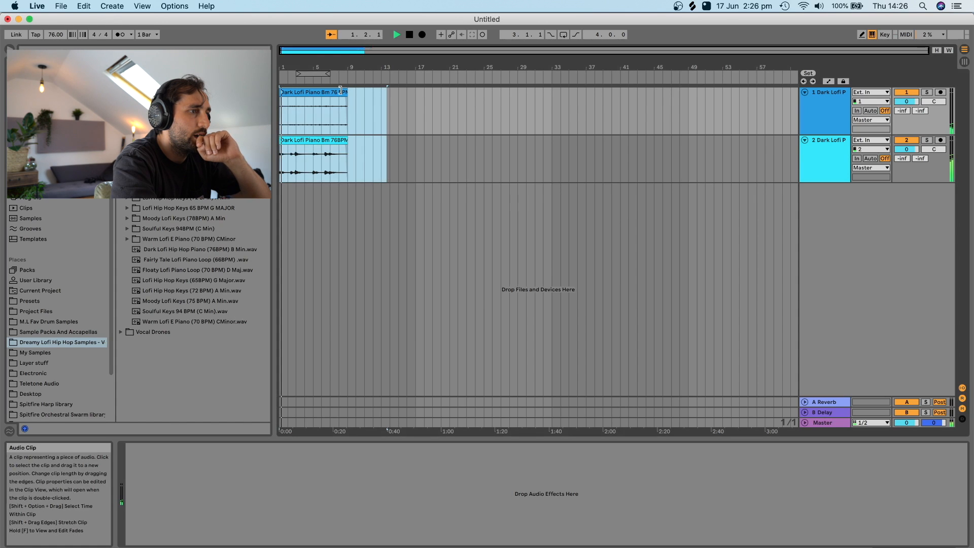
pyautogui.press('space')
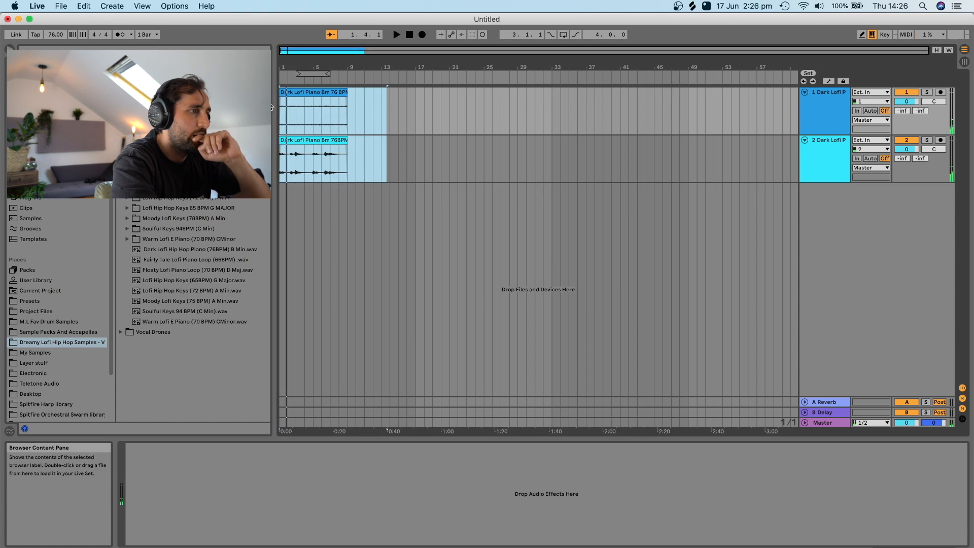
# Step: Insert a third audio track and place the Coffee Shop Ambiance sample at its start
pyautogui.click(120, 187)
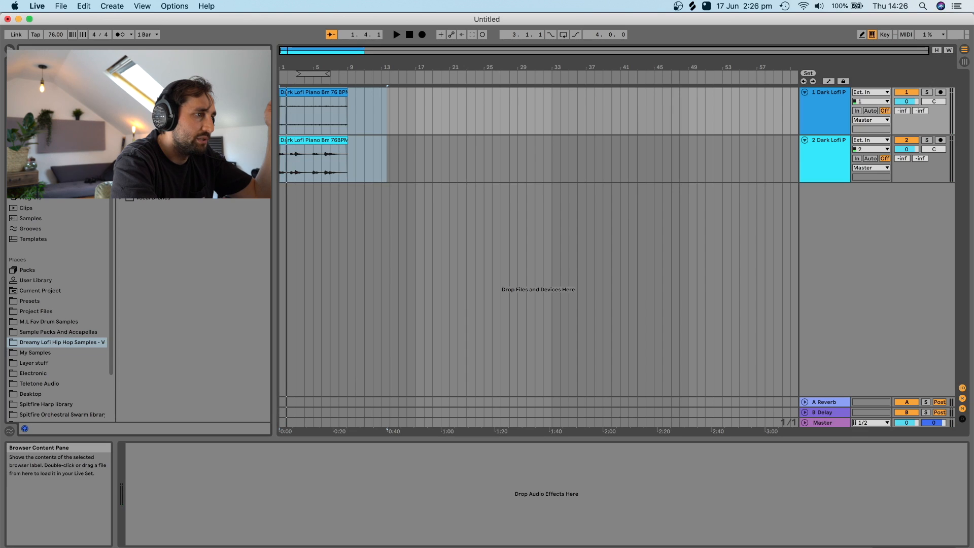
pyautogui.rightClick(846, 281)
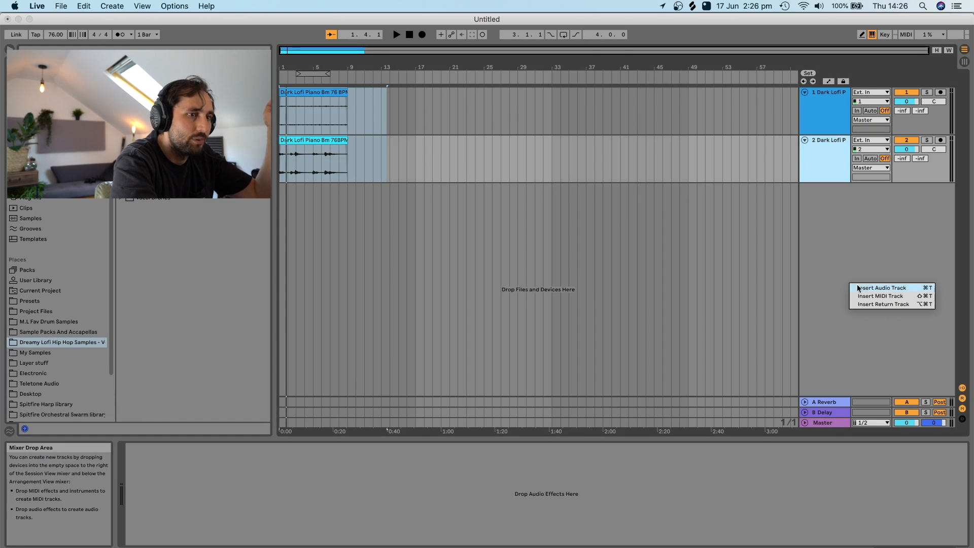
pyautogui.click(865, 285)
pyautogui.moveTo(162, 137); pyautogui.dragTo(280, 209)
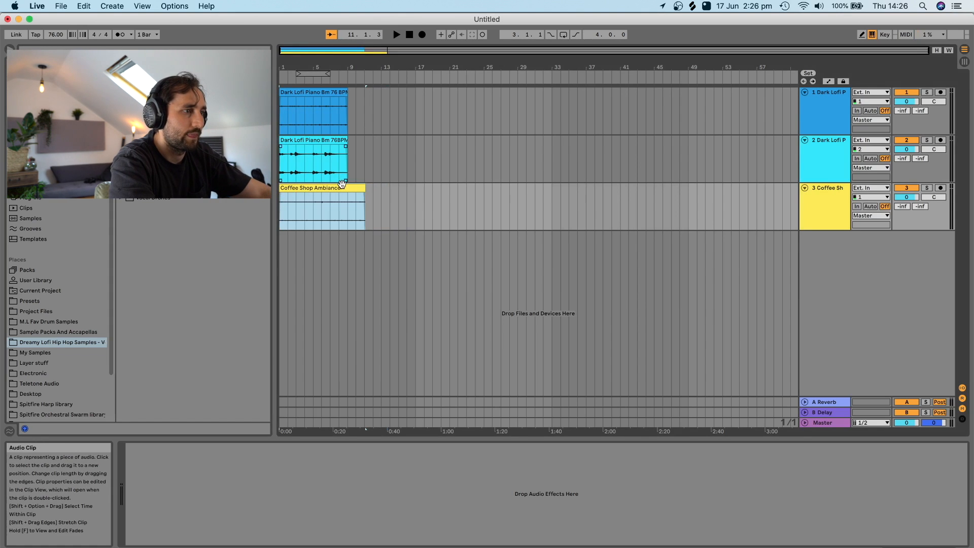
# Step: Duplicate the Coffee Shop Ambiance clip four times in a row and trim the last copy to end at bar 49
pyautogui.press('super+d')
pyautogui.press('super+d')
pyautogui.press('super+d')
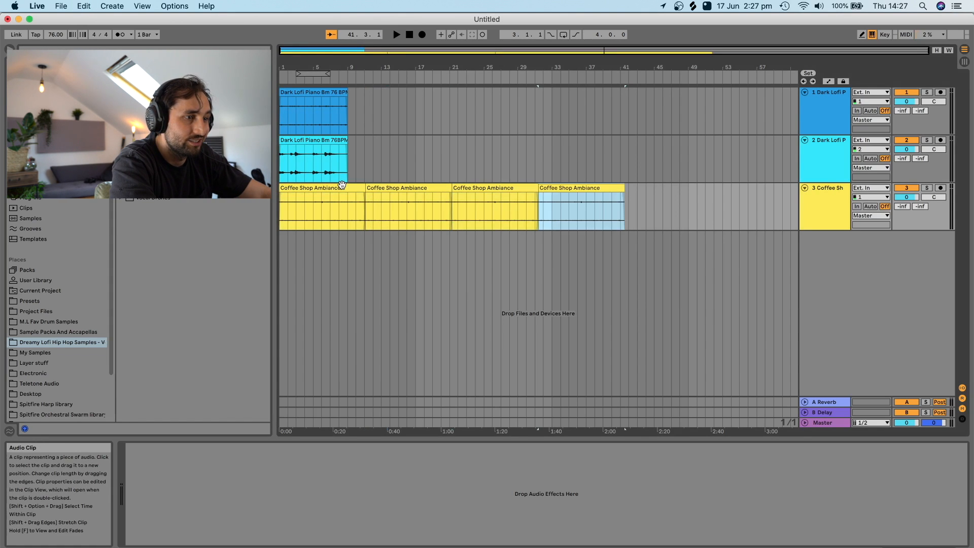
pyautogui.press('super+d')
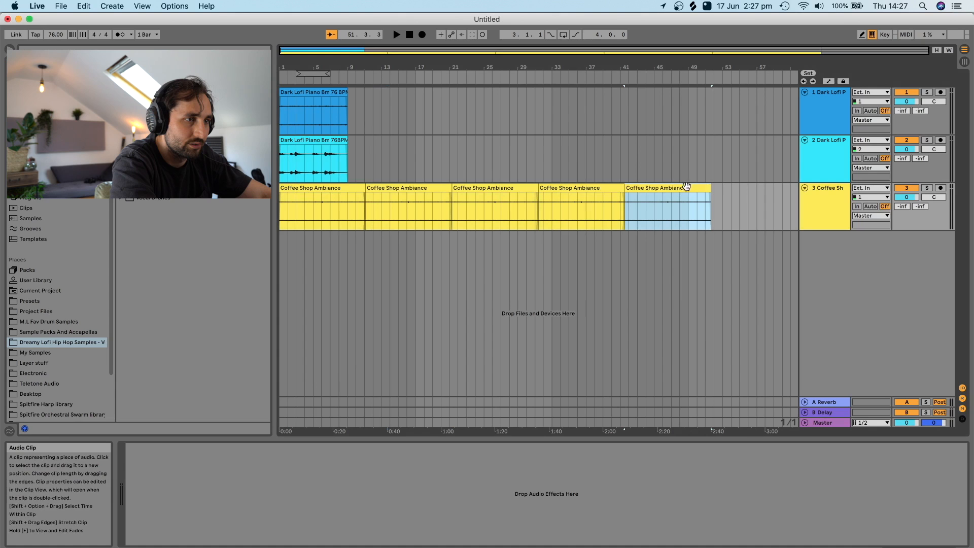
pyautogui.moveTo(706, 188); pyautogui.dragTo(688, 188)
# Step: Move the Coffee Shop Ambiance track above the piano tracks and lower its volume to -6.3 dB during playback
pyautogui.click(828, 199)
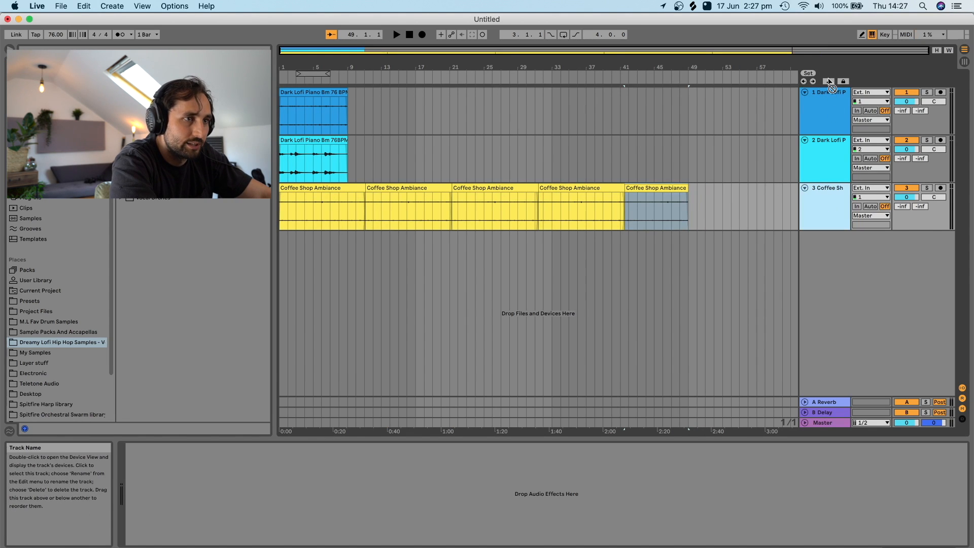
pyautogui.moveTo(829, 91); pyautogui.dragTo(830, 92)
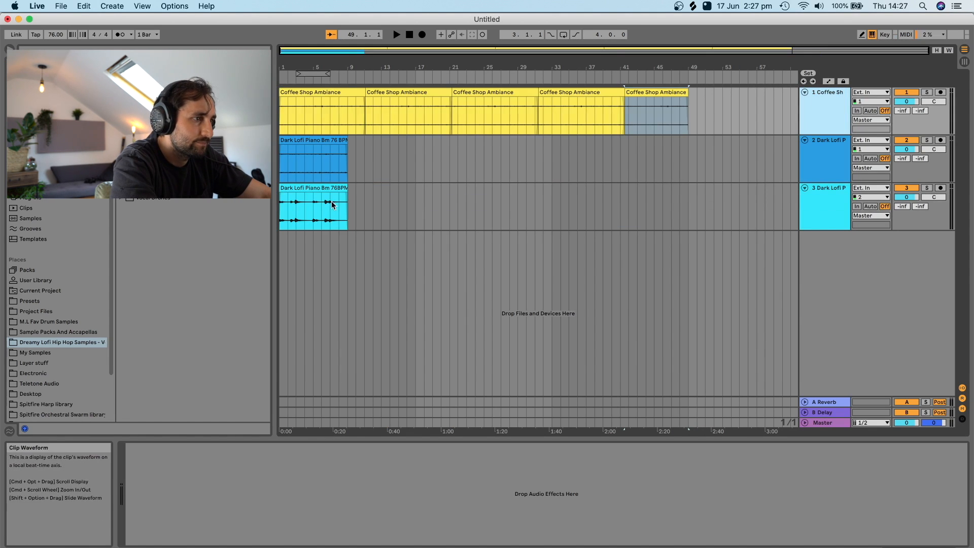
pyautogui.click(319, 187)
pyautogui.press('space')
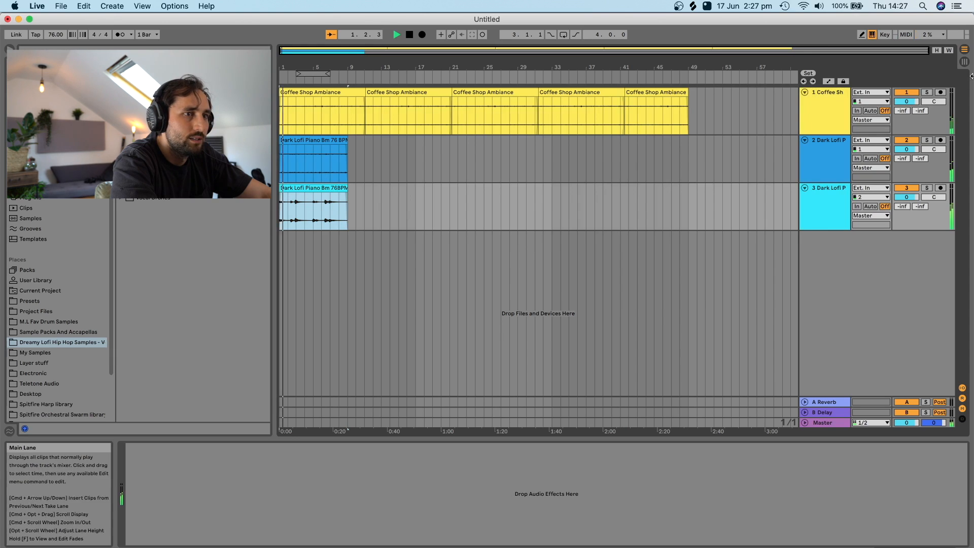
pyautogui.moveTo(906, 102); pyautogui.dragTo(906, 127)
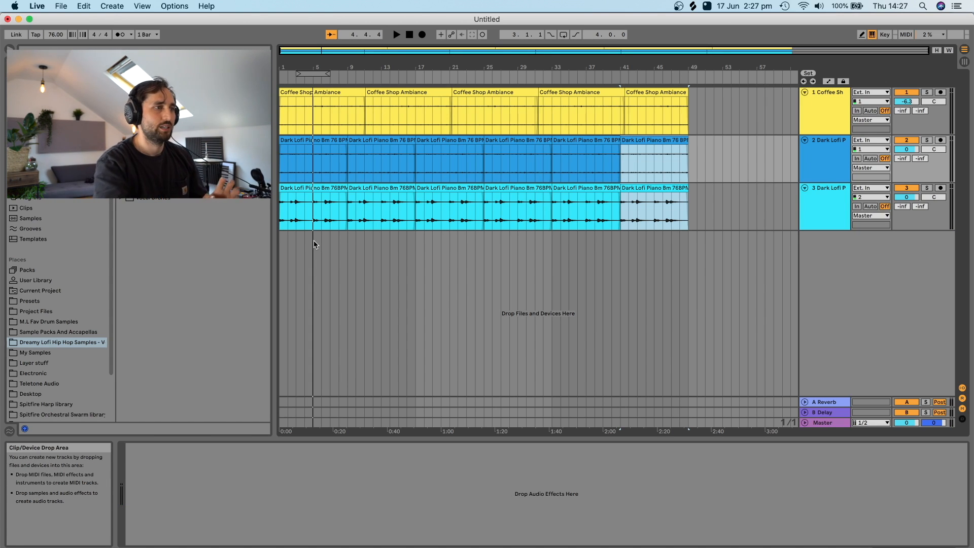
# Step: Set the arrangement loop to the eight bars from bar 1 and group the two piano tracks
pyautogui.moveTo(312, 74); pyautogui.dragTo(344, 87)
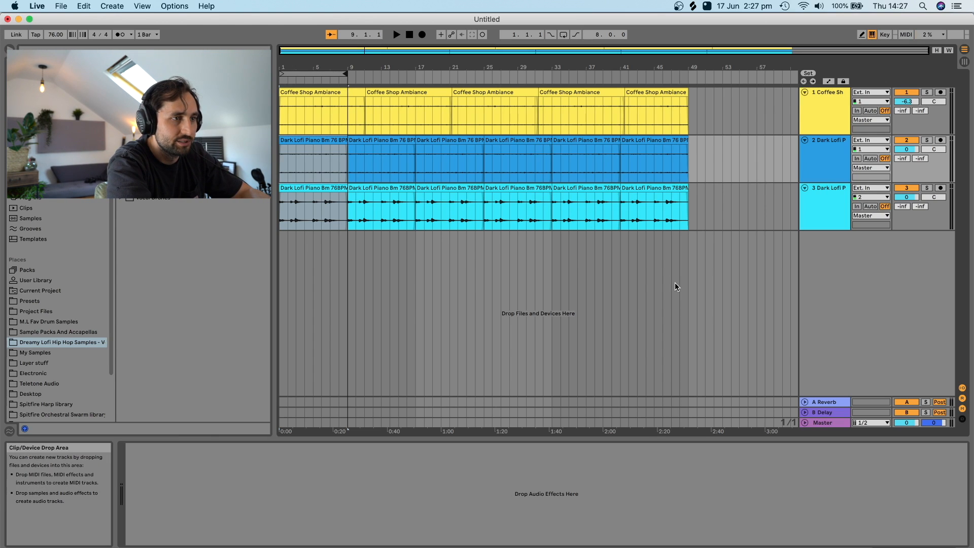
pyautogui.press('super+g')
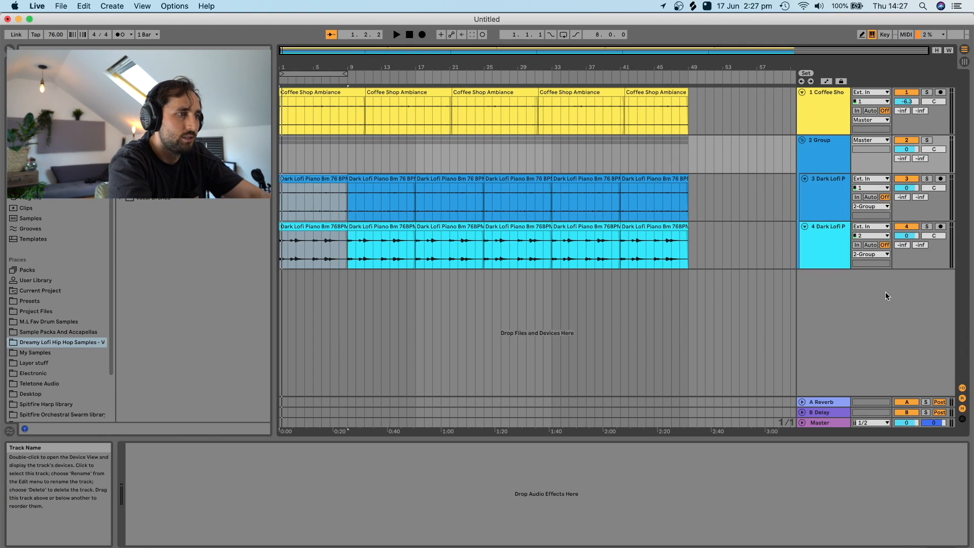
pyautogui.rightClick(811, 158)
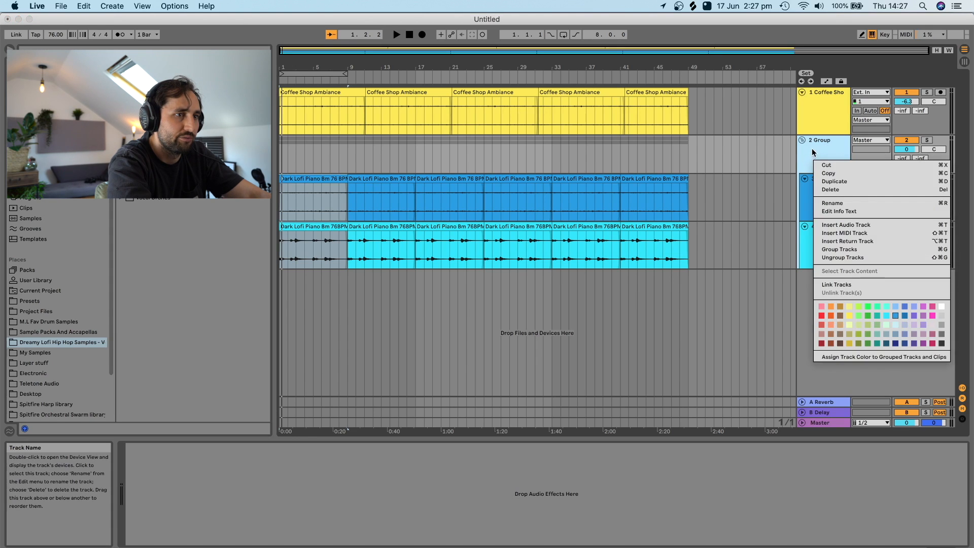
pyautogui.click(811, 148)
pyautogui.click(307, 235)
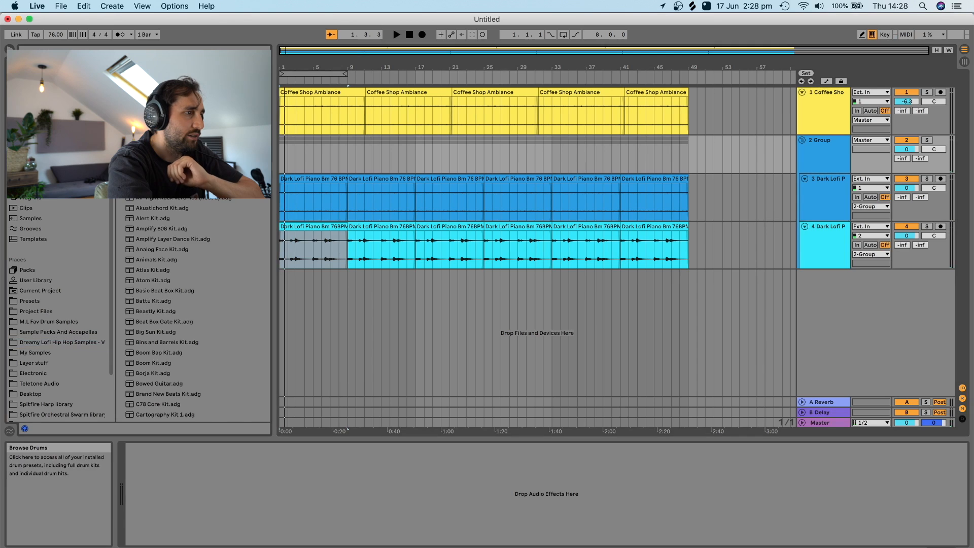
# Step: Add Auto Filter and Convolution Reverb to the piano group, setting the filter to high-pass at 26.0 Hz
pyautogui.click(27, 145)
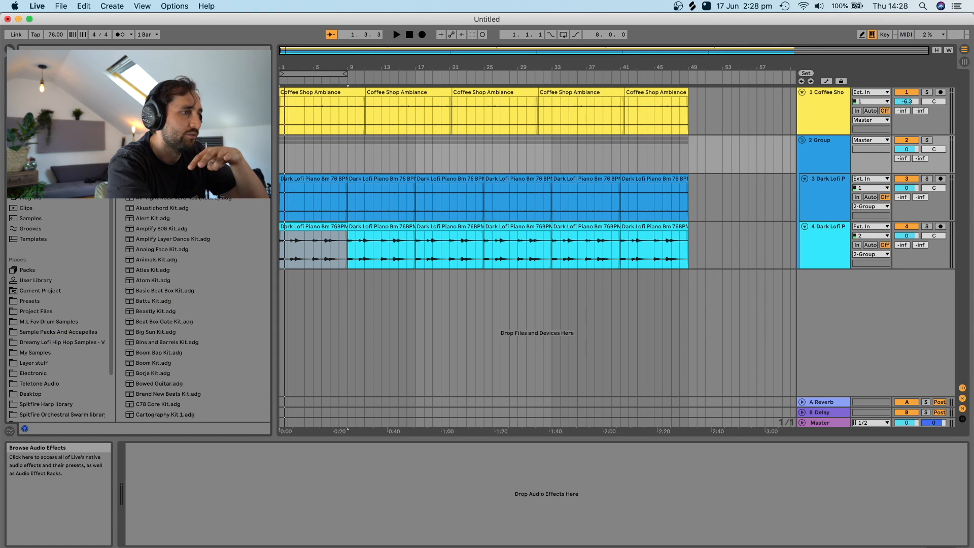
pyautogui.click(34, 166)
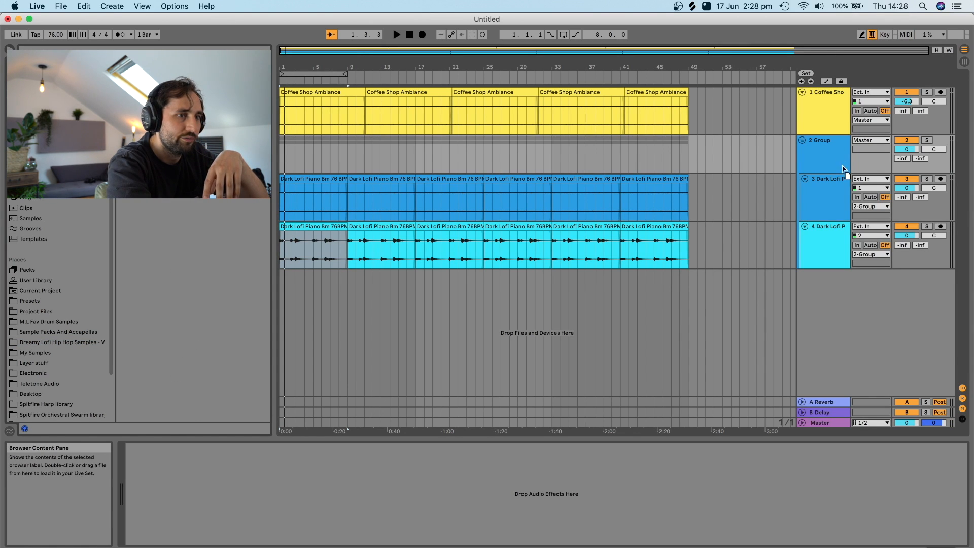
pyautogui.moveTo(828, 156); pyautogui.dragTo(829, 158)
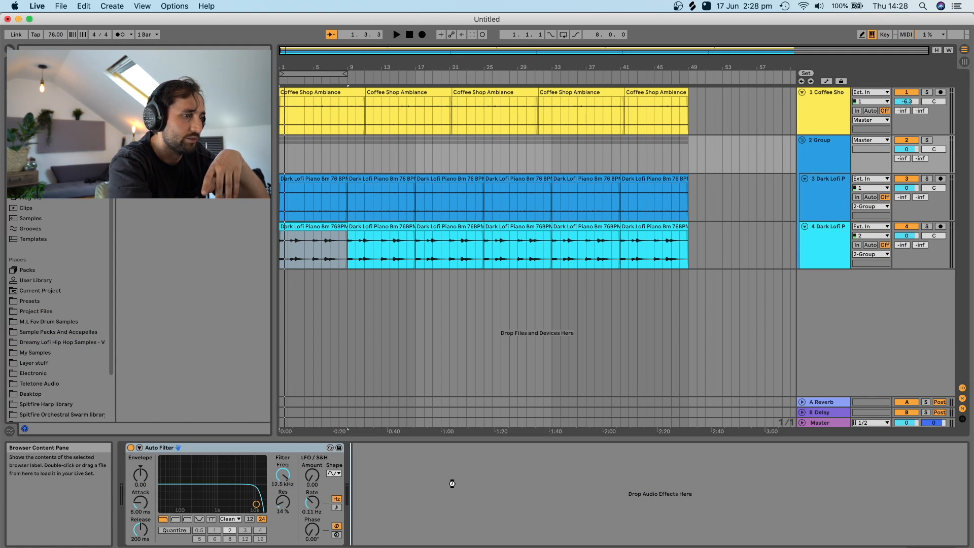
pyautogui.click(175, 518)
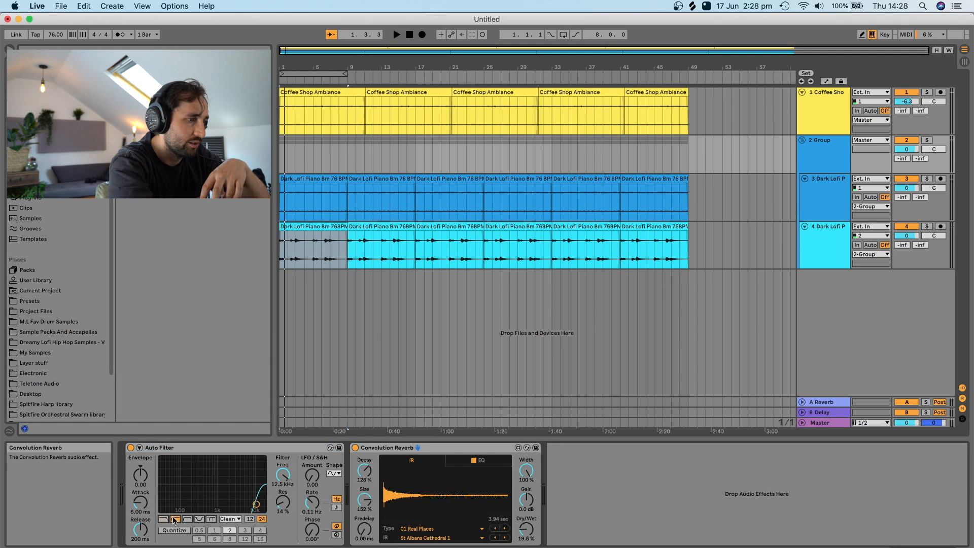
pyautogui.moveTo(285, 475); pyautogui.dragTo(285, 478)
# Step: Automate the piano group's filter frequency to fall from 423 Hz at bar 1 to 26 Hz near bar 5, and audition it
pyautogui.rightClick(287, 477)
pyautogui.click(305, 480)
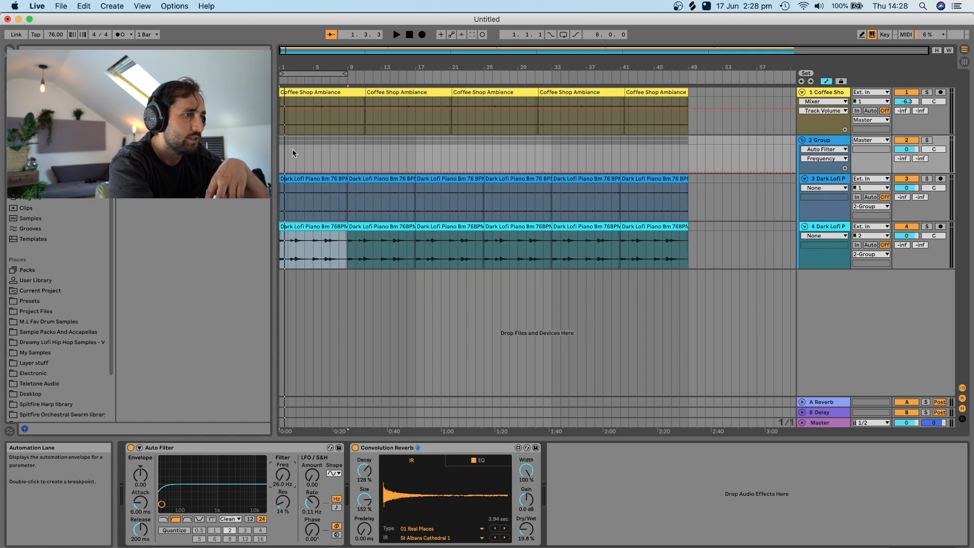
pyautogui.click(313, 171)
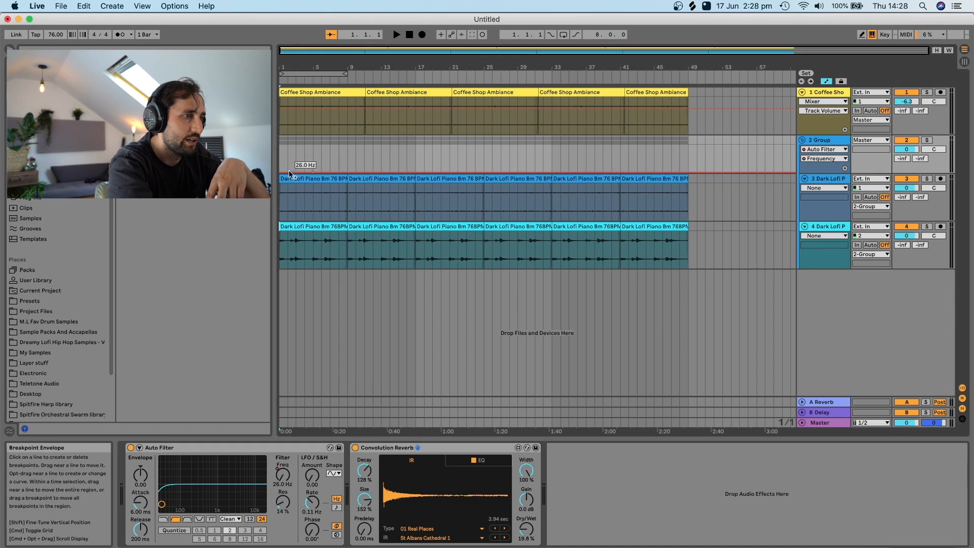
pyautogui.moveTo(280, 171); pyautogui.dragTo(281, 161)
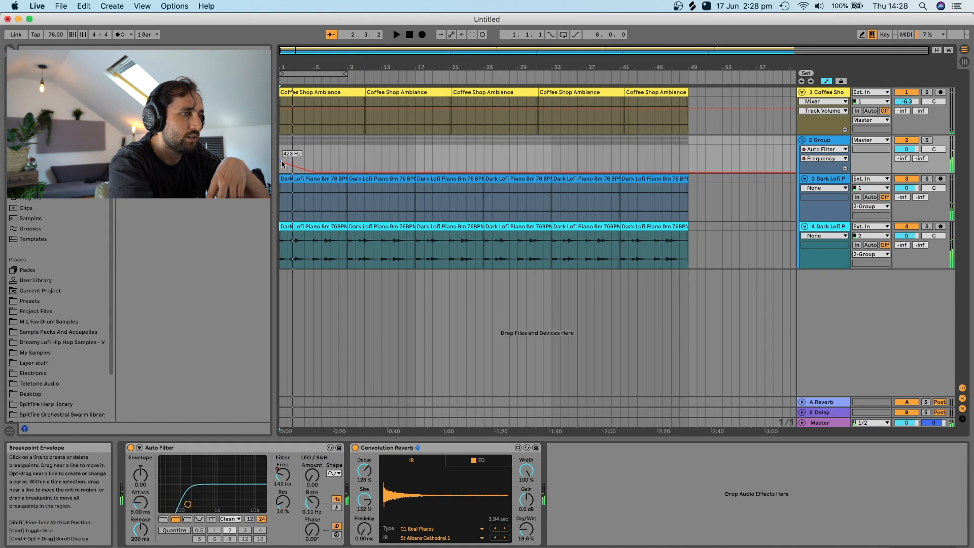
pyautogui.press('space')
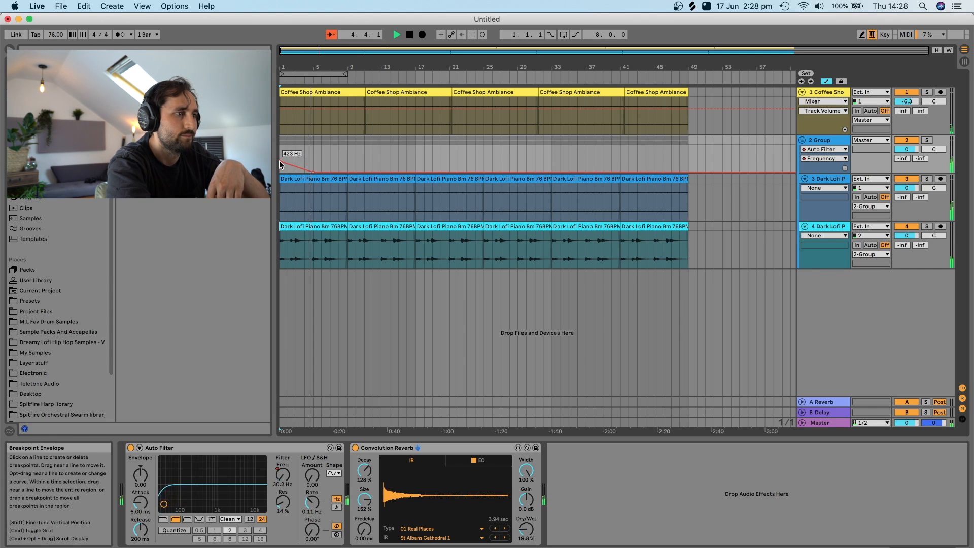
pyautogui.press('space')
# Step: Insert a MIDI track for Kontakt's NOIRE Felt piano and set its Convolution Reverb dry/wet to 36.3%
pyautogui.rightClick(850, 329)
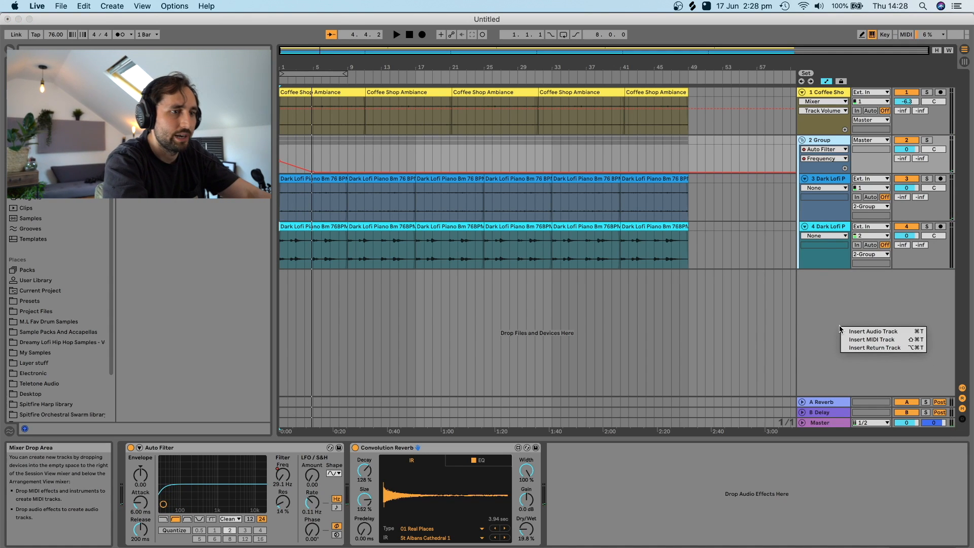
pyautogui.click(877, 339)
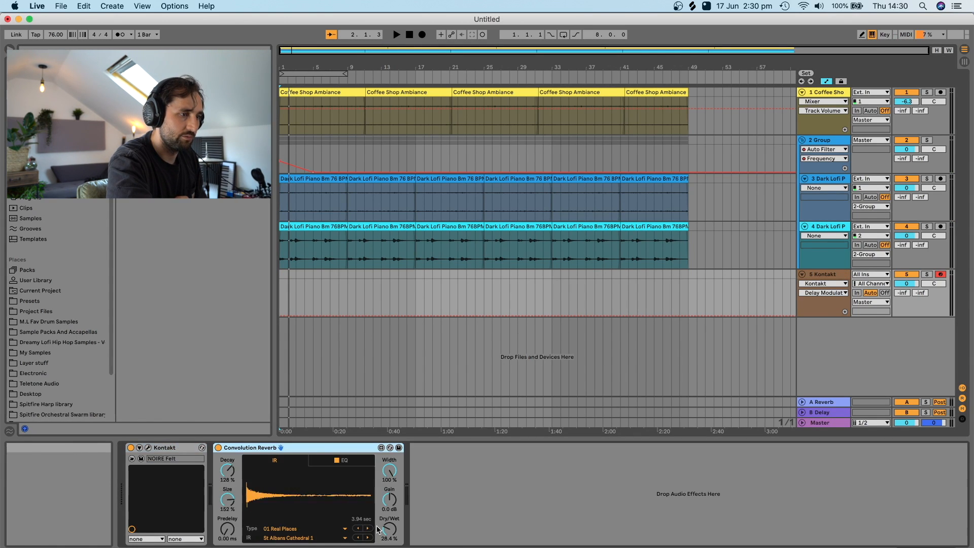
pyautogui.moveTo(389, 529); pyautogui.dragTo(389, 526)
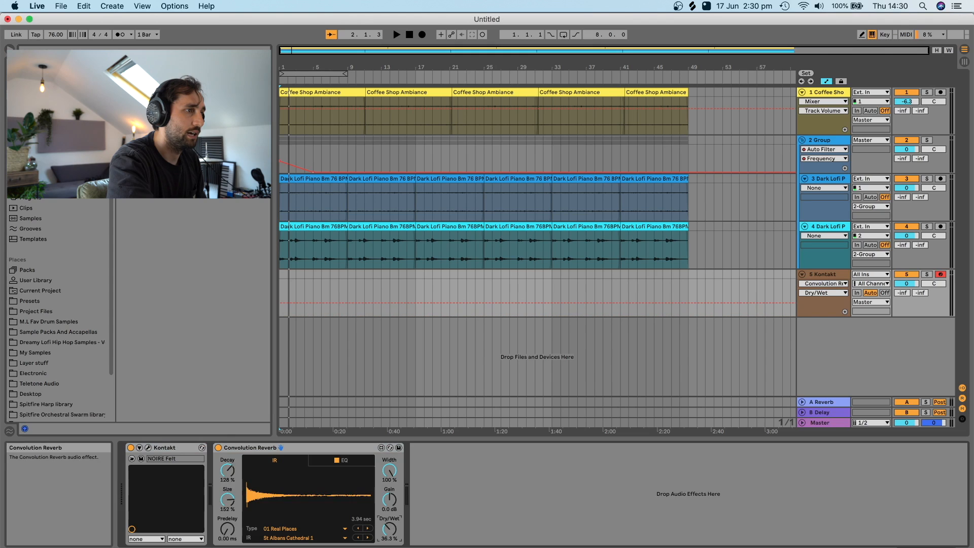
# Step: Add EQ Eight between Kontakt and the reverb, set band 1 to 211 Hz and -4.59 dB, and play back
pyautogui.moveTo(250, 447); pyautogui.dragTo(127, 512)
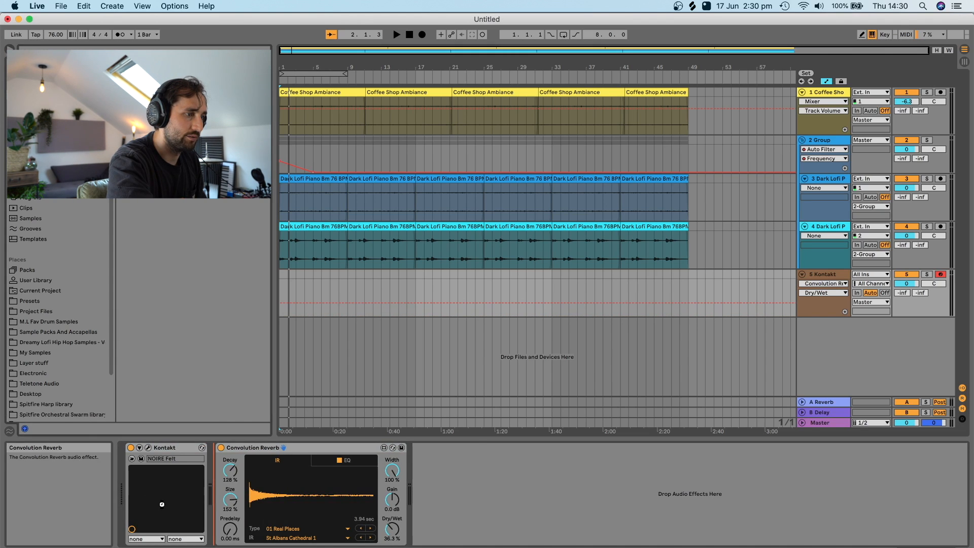
pyautogui.moveTo(275, 488); pyautogui.dragTo(323, 499)
pyautogui.press('space')
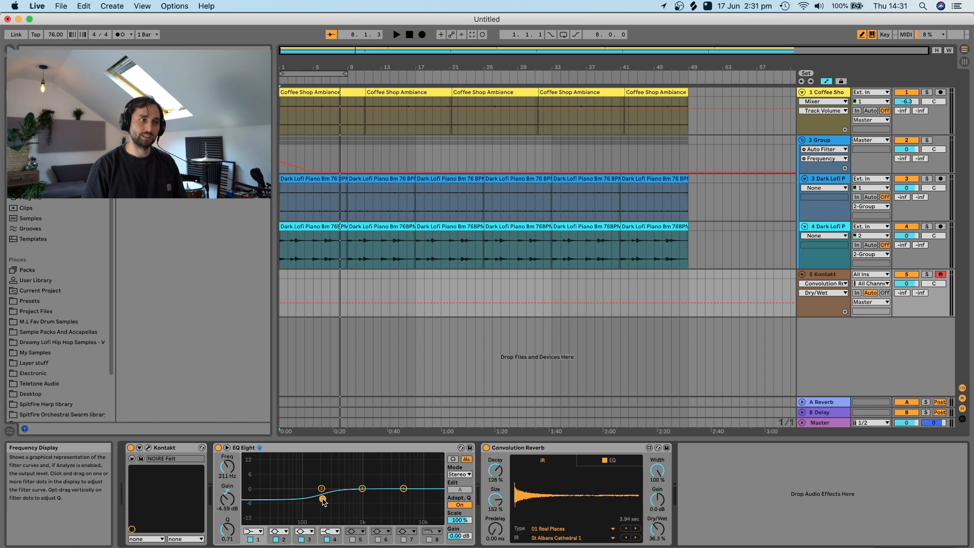
# Step: Record a piano melody on the Kontakt track from bar 1 to about bar 9
pyautogui.click(409, 34)
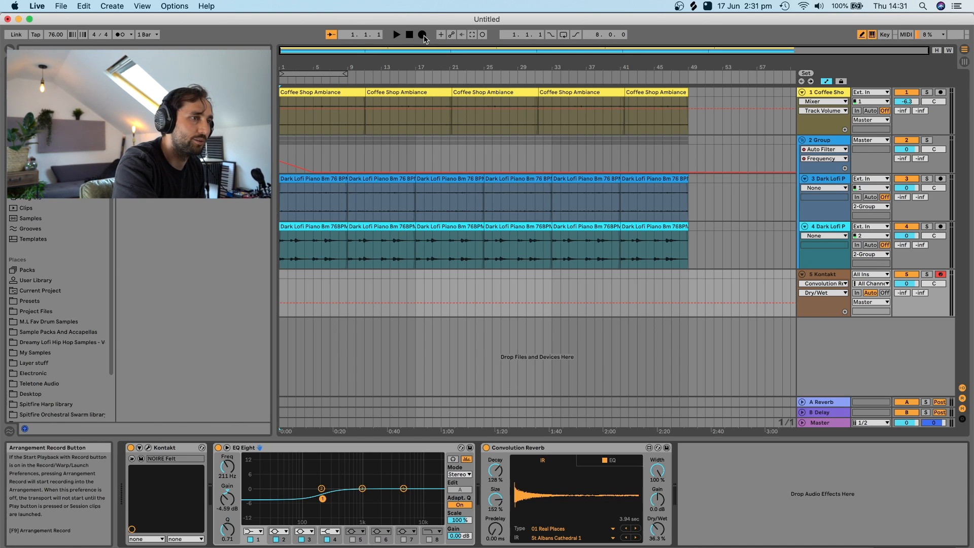
pyautogui.click(422, 34)
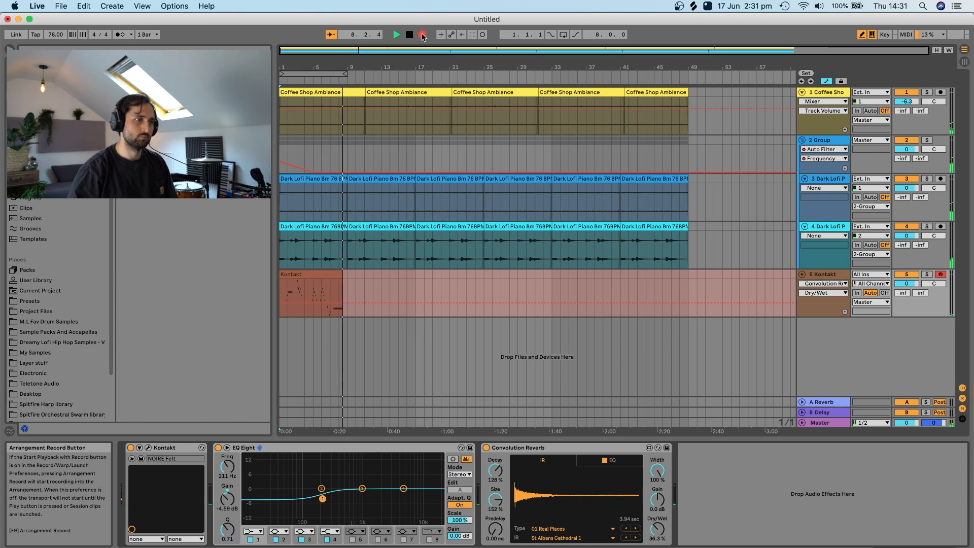
pyautogui.press('space')
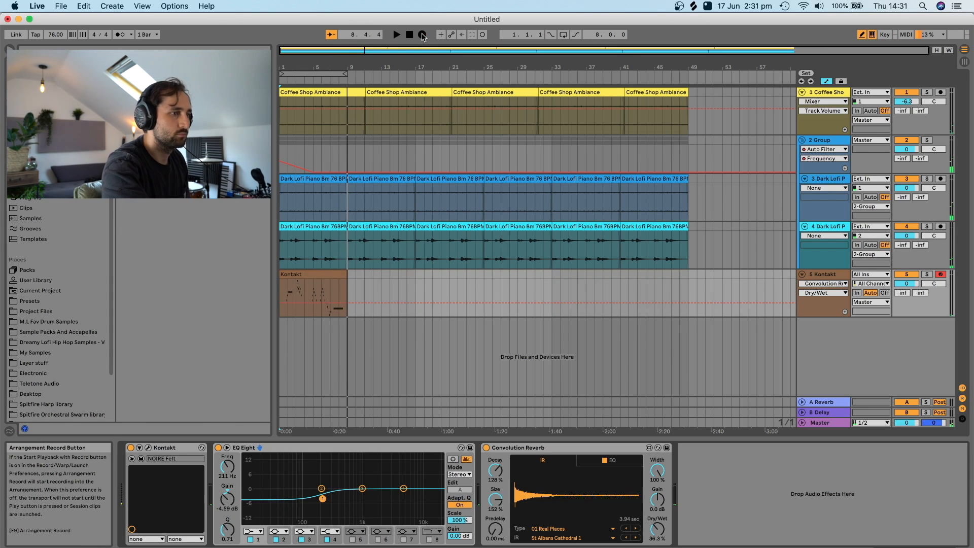
# Step: Open the recorded Kontakt clip in an enlarged note editor and turn off draw mode
pyautogui.doubleClick(332, 275)
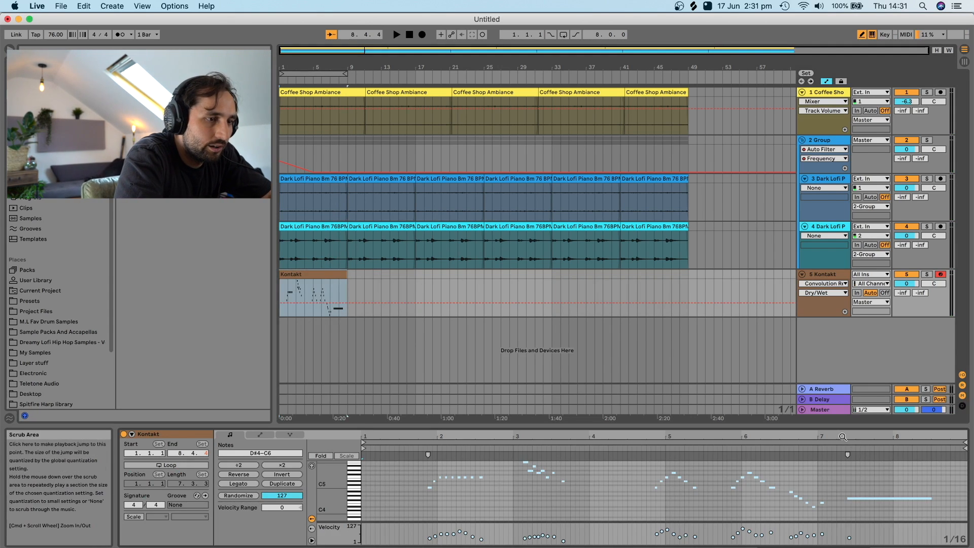
pyautogui.moveTo(835, 425); pyautogui.dragTo(835, 239)
pyautogui.click(777, 263)
pyautogui.click(862, 34)
pyautogui.click(842, 321)
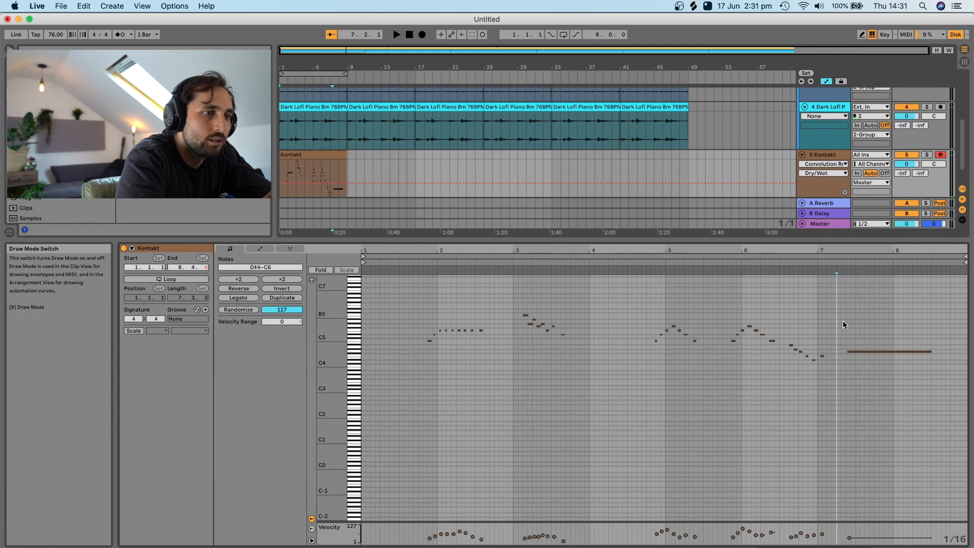
# Step: Raise the short note at the start of bar 7 to A#4 and play back the end of the melody
pyautogui.moveTo(821, 356); pyautogui.dragTo(821, 350)
pyautogui.click(781, 263)
pyautogui.press('Up')
pyautogui.press('Up')
pyautogui.click(782, 263)
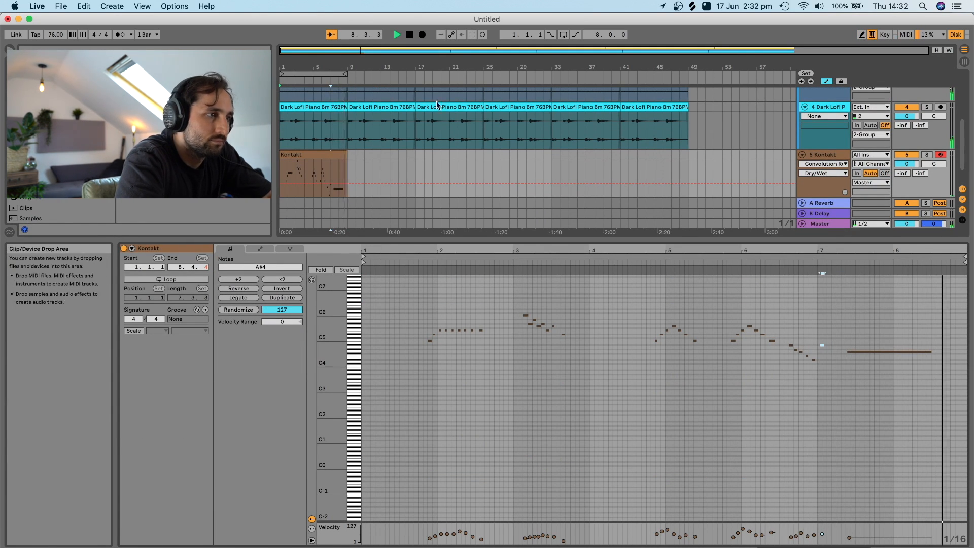
# Step: Move the Kontakt track into the group with the piano loops and add Portal after its Convolution Reverb
pyautogui.press('space')
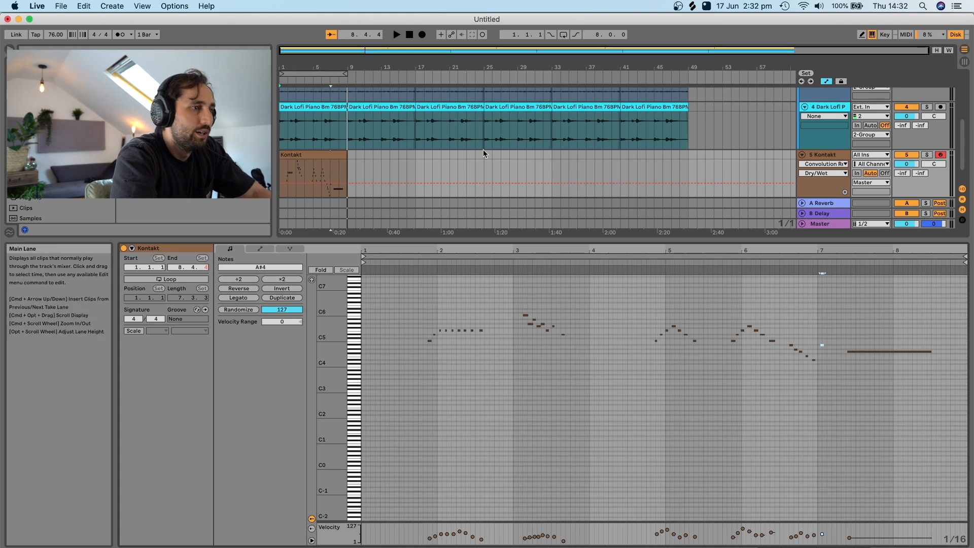
pyautogui.click(836, 151)
pyautogui.moveTo(838, 149); pyautogui.dragTo(838, 148)
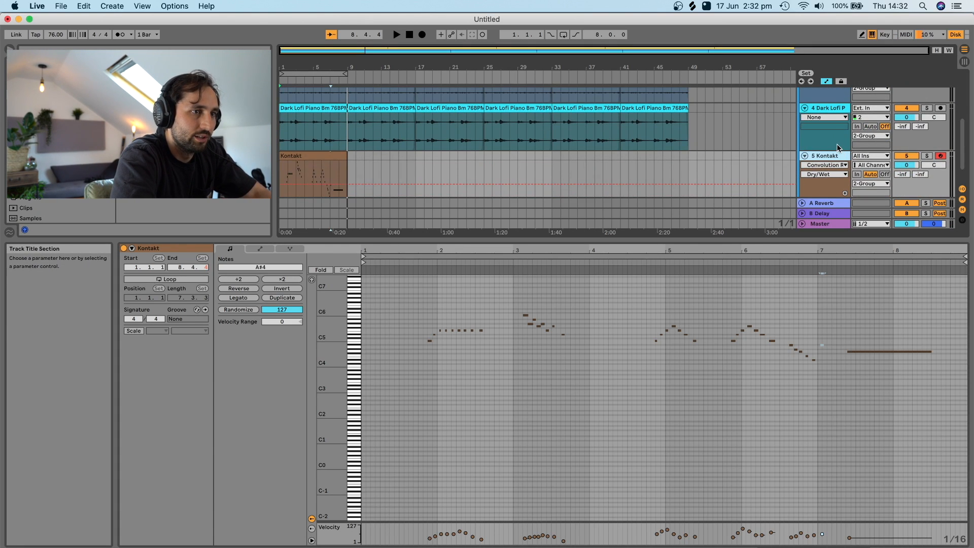
pyautogui.moveTo(330, 67); pyautogui.dragTo(329, 68)
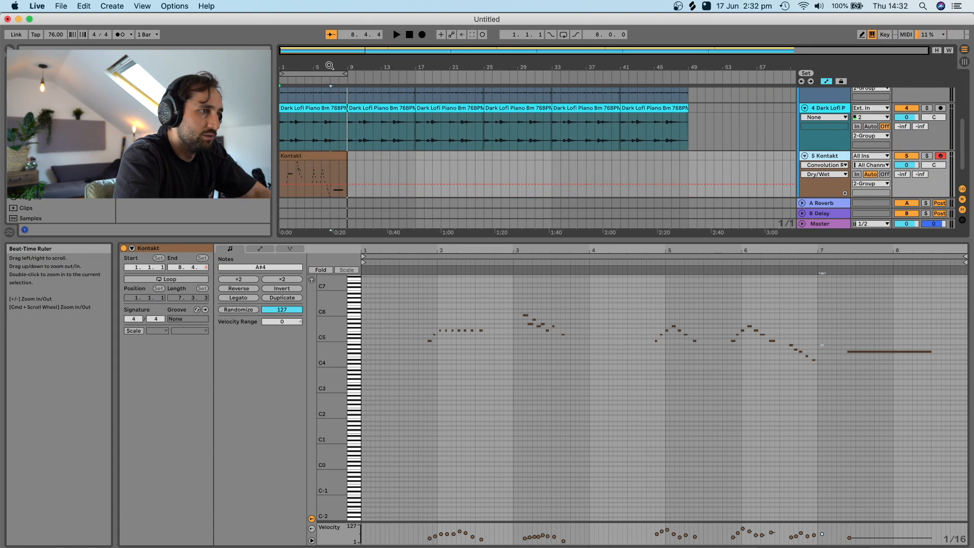
pyautogui.doubleClick(828, 275)
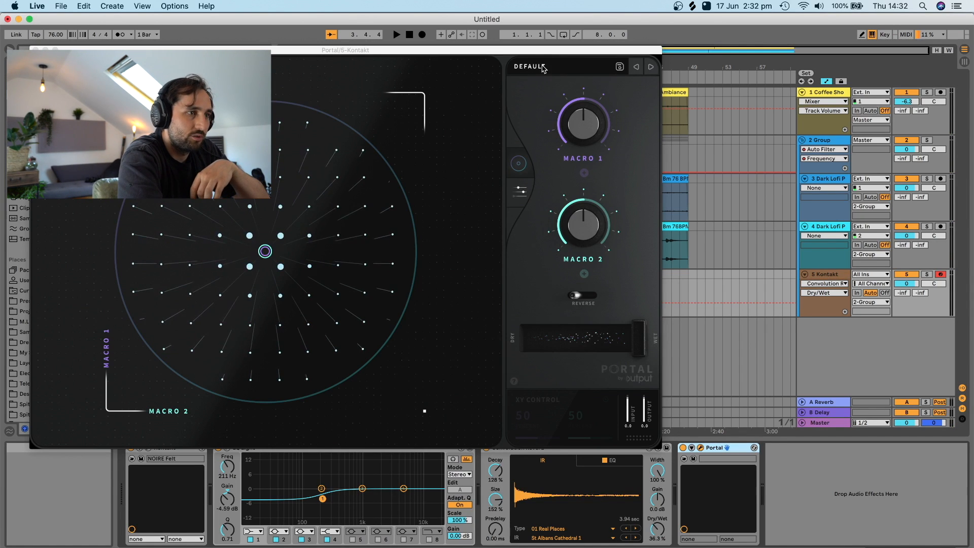
# Step: Load the user preset Cool Reverse Thing Mondo 1 in Portal and close the preset browser
pyautogui.click(541, 67)
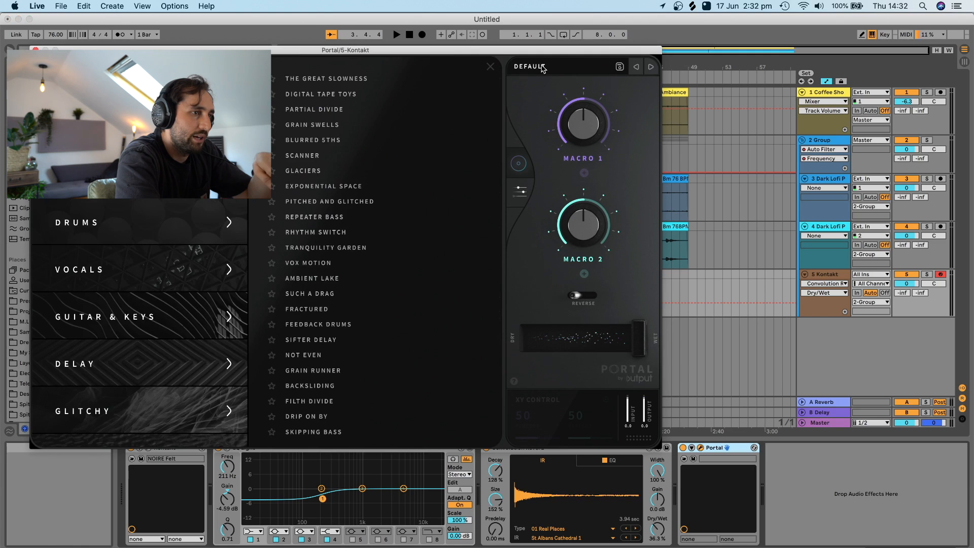
pyautogui.scroll(-5, 112, 396)
pyautogui.click(111, 430)
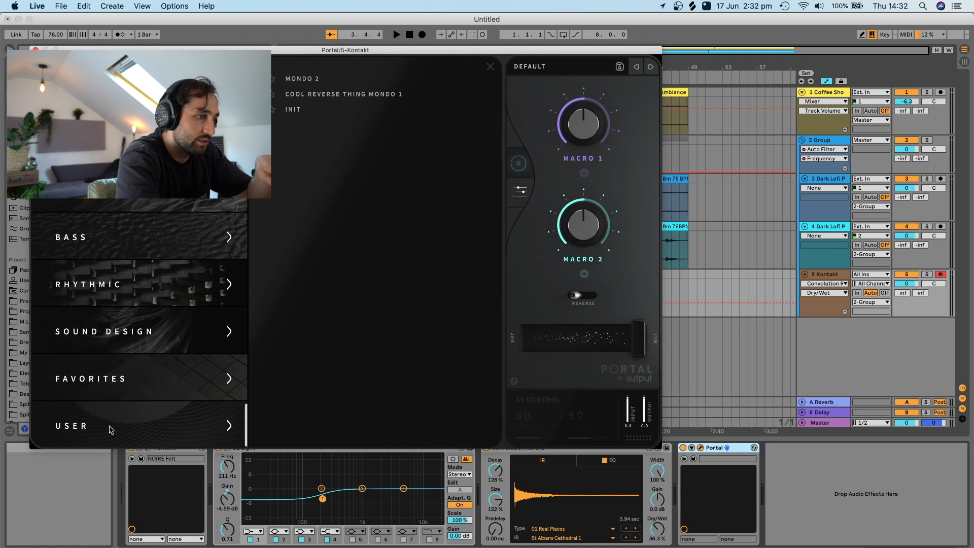
pyautogui.click(326, 96)
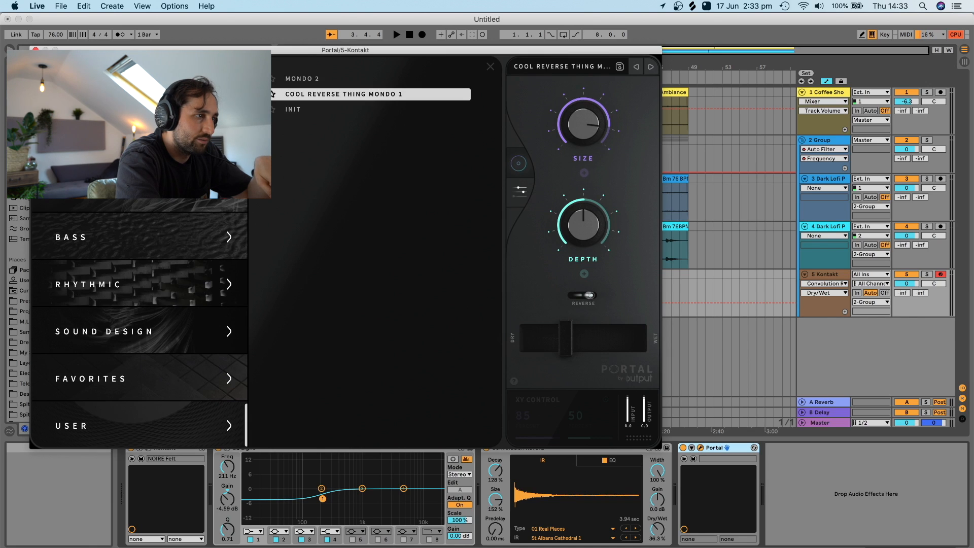
pyautogui.doubleClick(369, 94)
# Step: Set Portal's dry/wet to 13 percent while playing the melody, and close the plug-in window
pyautogui.moveTo(567, 338); pyautogui.dragTo(534, 338)
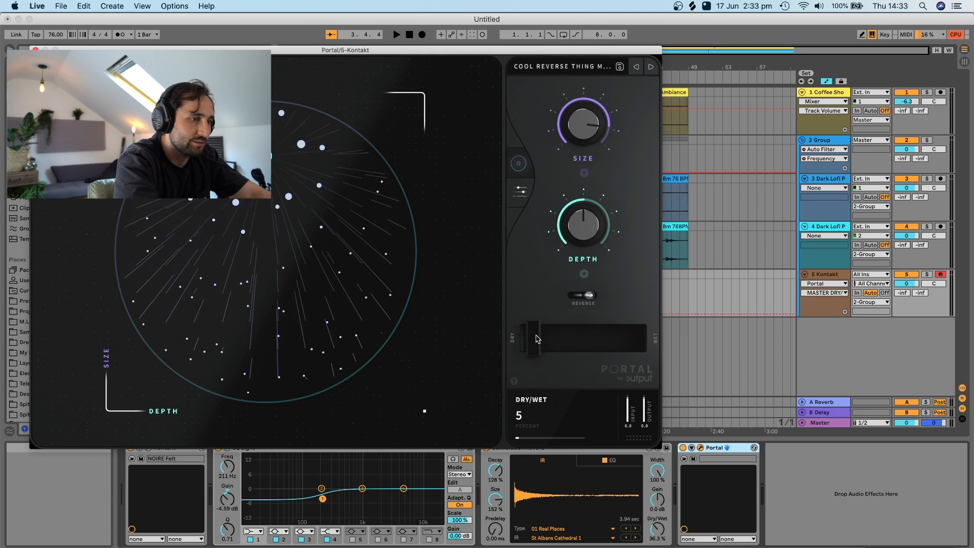
pyautogui.press('space')
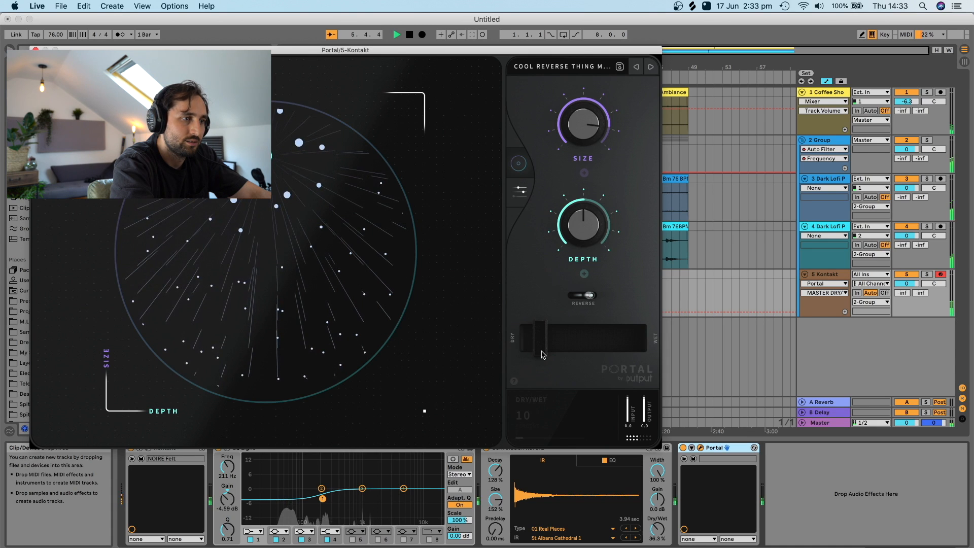
pyautogui.moveTo(541, 351); pyautogui.dragTo(543, 353)
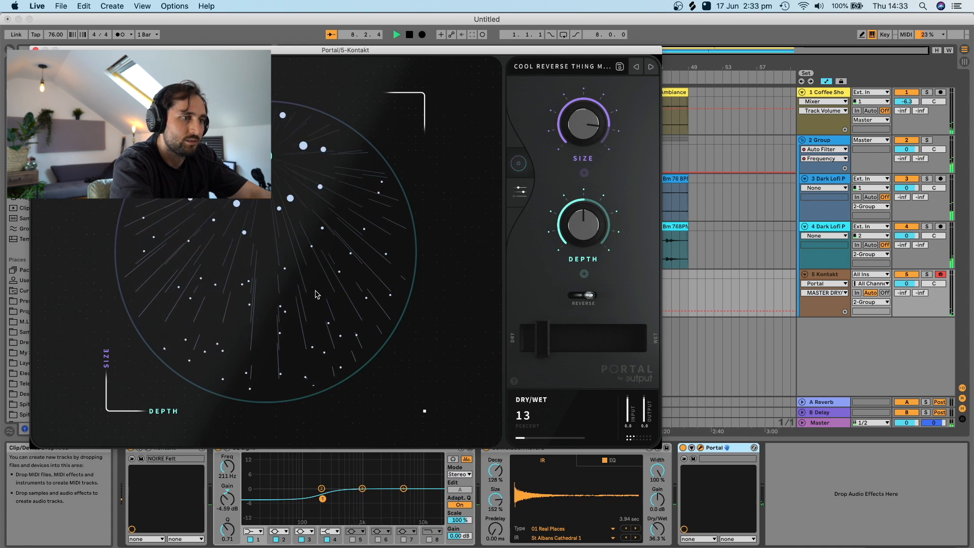
pyautogui.click(35, 49)
# Step: Record a four-bar kick pattern on the Kick track from bar 9 and duplicate the clip up to bar 17
pyautogui.click(27, 270)
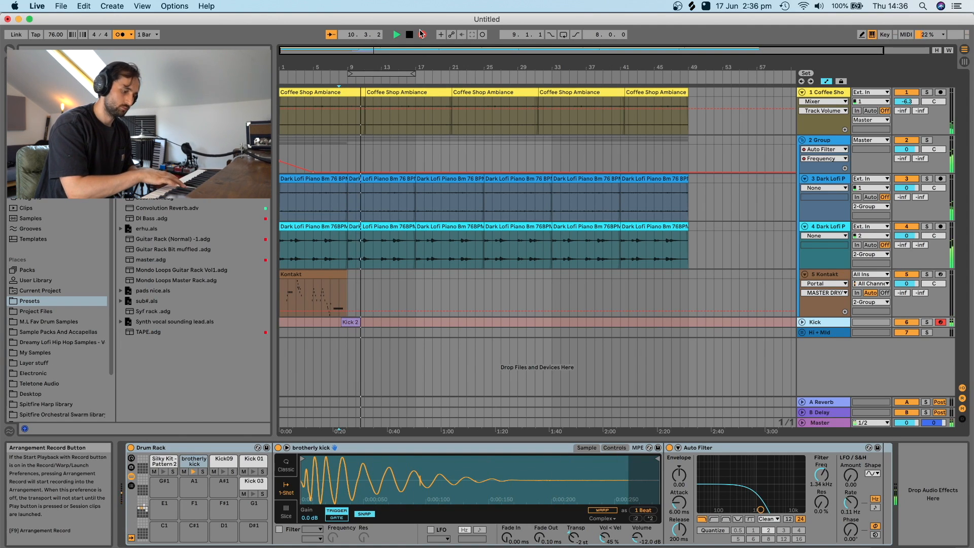
pyautogui.click(421, 34)
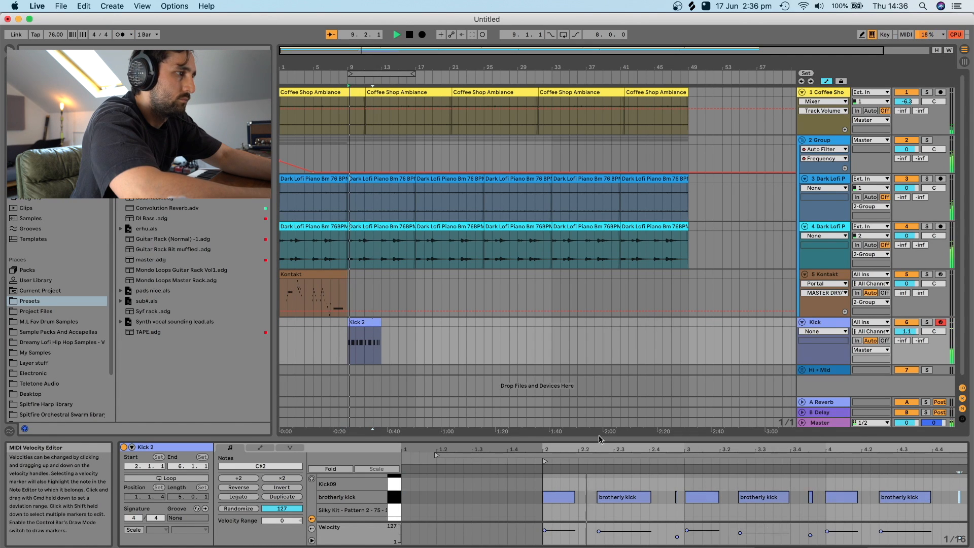
pyautogui.press('super+d')
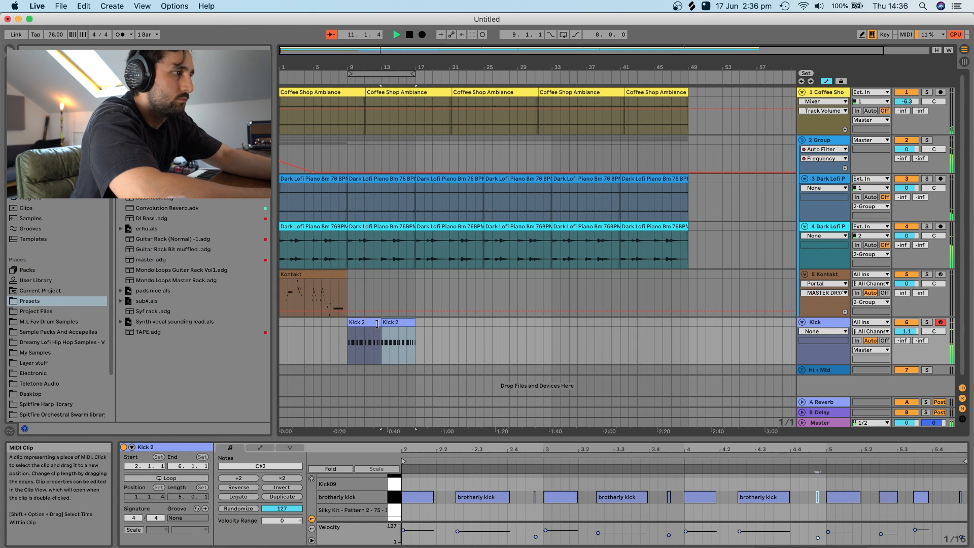
pyautogui.click(376, 324)
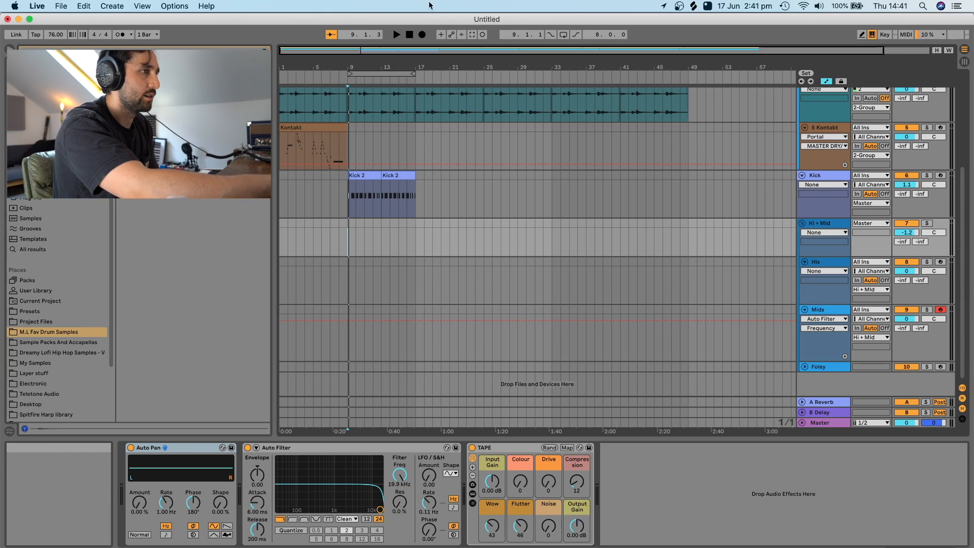
# Step: Record a percussion pattern on the Mids track and fit its clip to bars 9 to 13
pyautogui.click(421, 34)
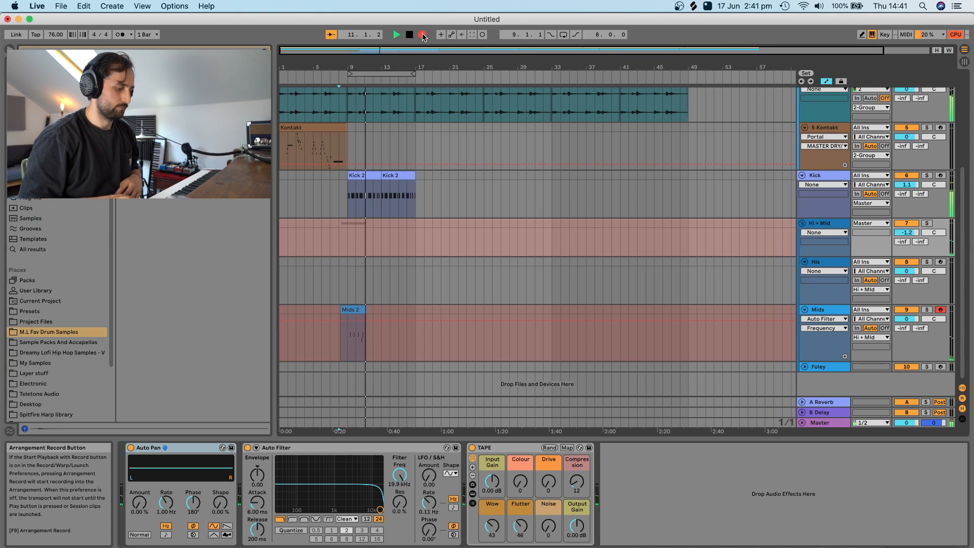
pyautogui.press('space')
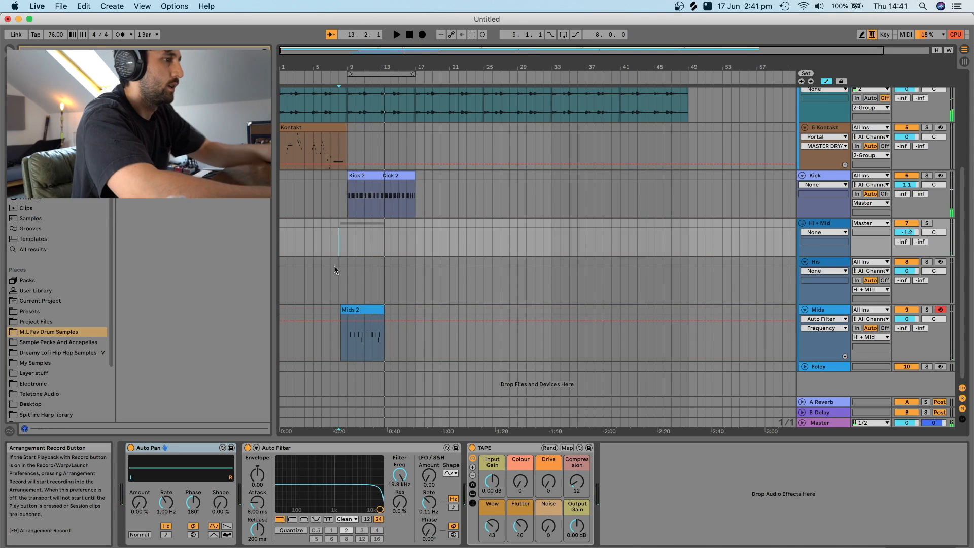
pyautogui.moveTo(345, 305); pyautogui.dragTo(347, 308)
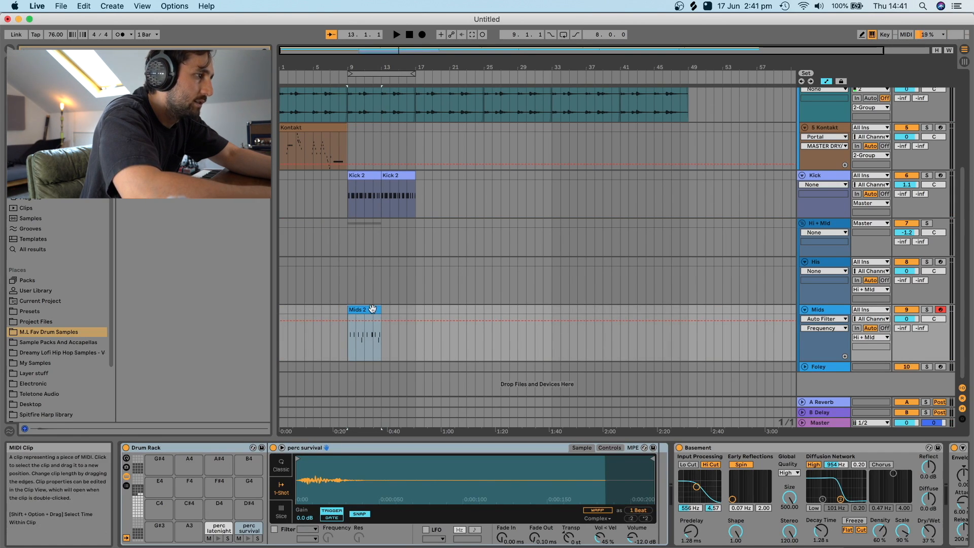
# Step: Duplicate the Mids clip up to bar 17 and turn on looping over bars 9 to 17
pyautogui.press('super+d')
pyautogui.click(385, 76)
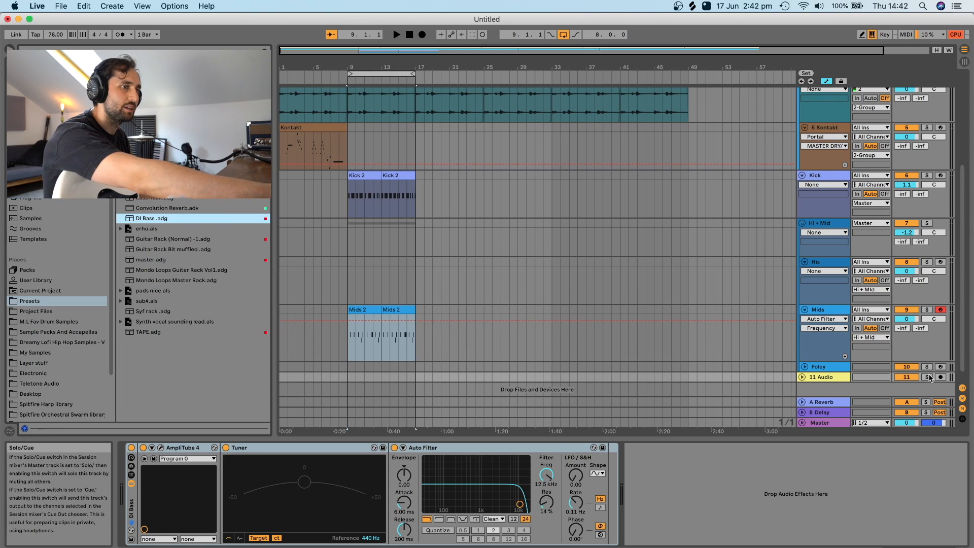
# Step: Arm the 11 Audio track holding the DI Bass rack and open its AmpliTube 4 window
pyautogui.click(939, 376)
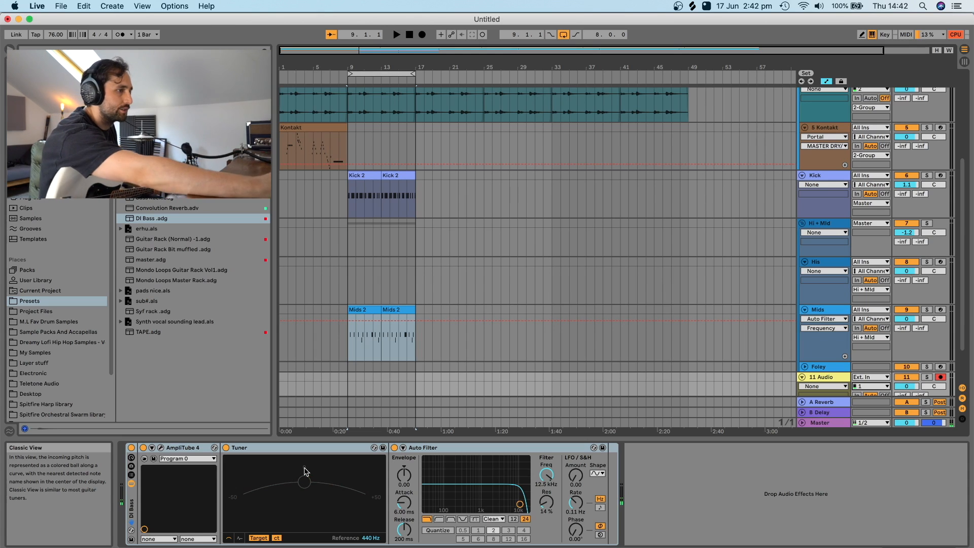
pyautogui.click(160, 447)
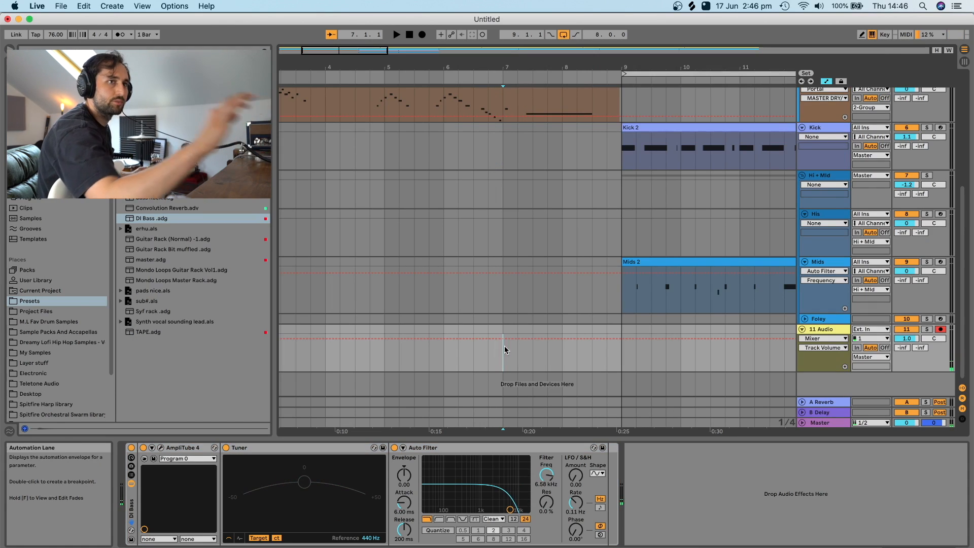
# Step: Record a bass guitar take on the 11 Audio track from bar 7 and trim the clip's start to about bar 8
pyautogui.click(424, 35)
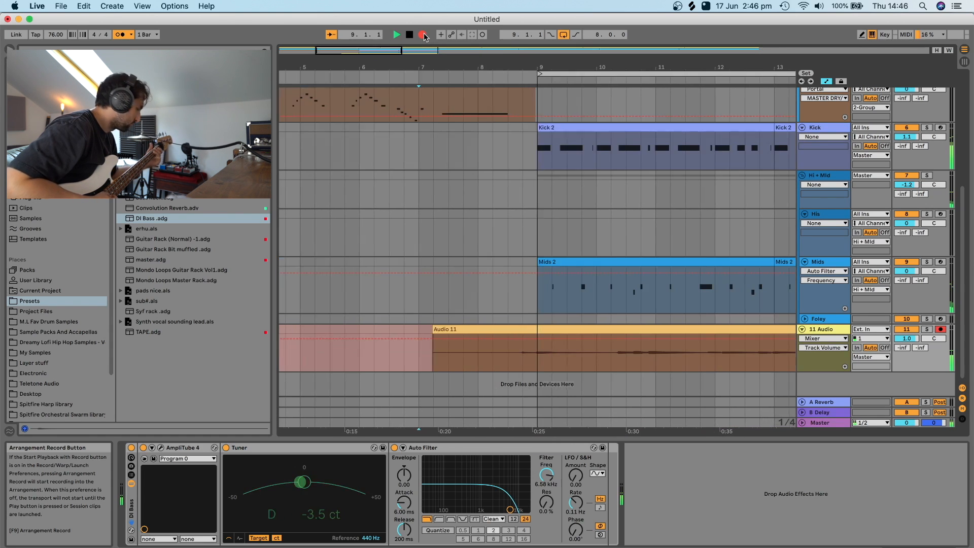
pyautogui.press('space')
pyautogui.moveTo(417, 330); pyautogui.dragTo(465, 329)
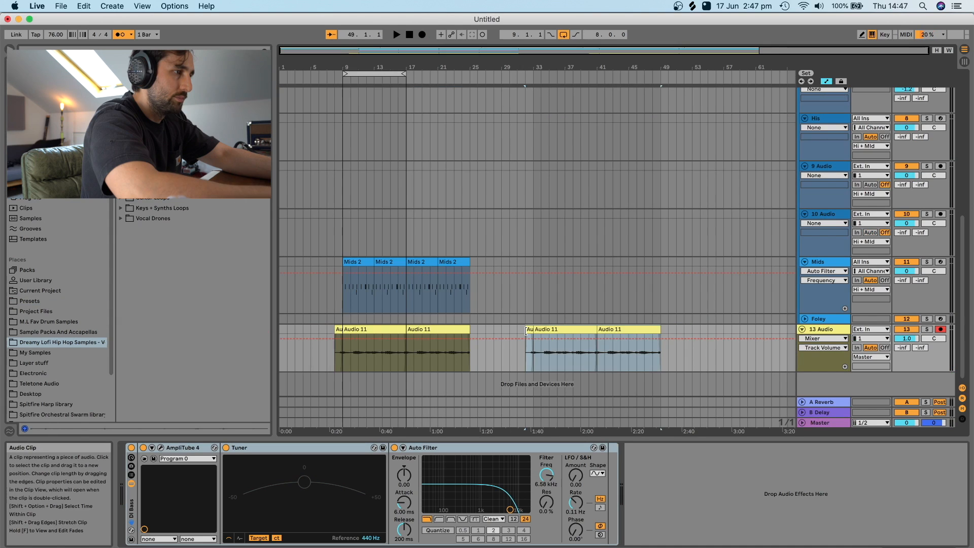
# Step: Delete the last Audio 11 clip, spanning bars 41 to 49, from the bass track
pyautogui.scroll(5, 526, 332)
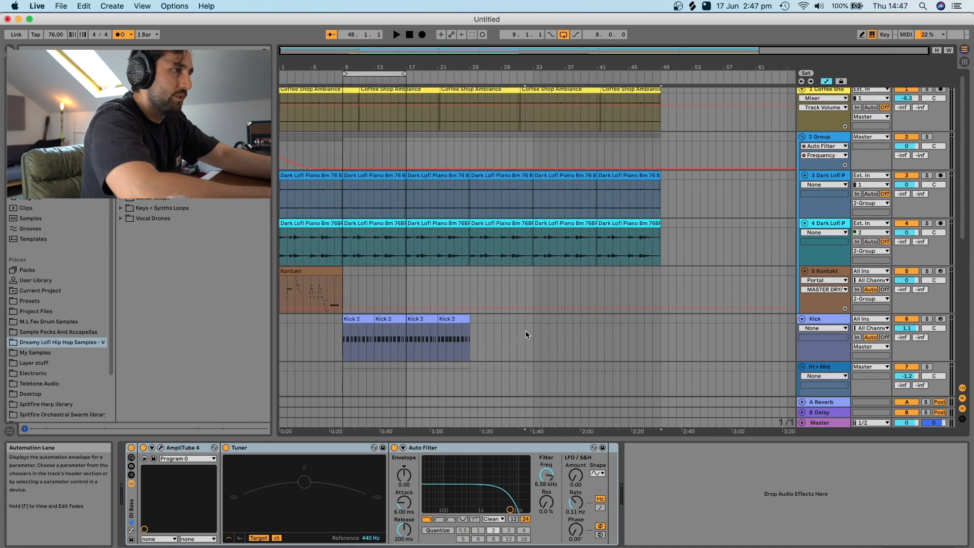
pyautogui.scroll(-10, 526, 335)
pyautogui.scroll(6, 526, 334)
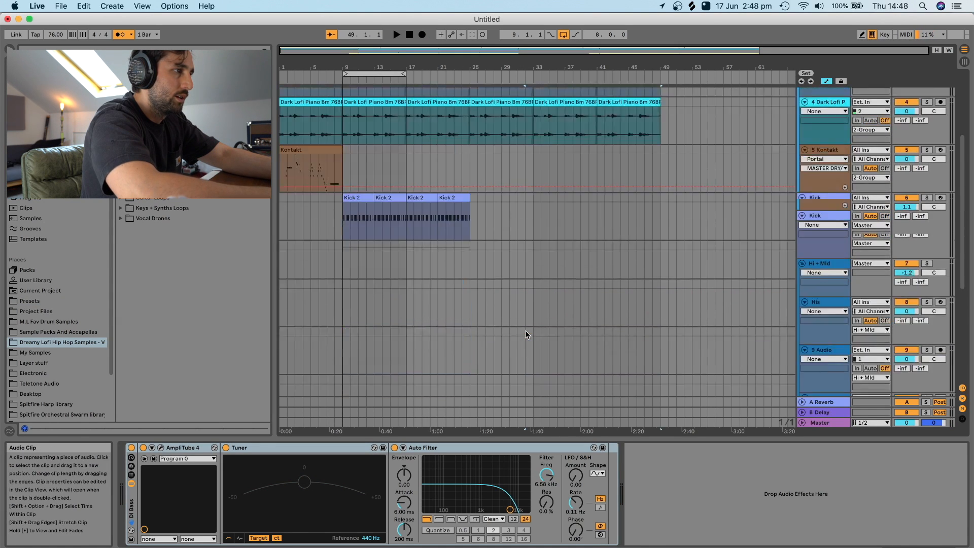
pyautogui.scroll(-4, 526, 334)
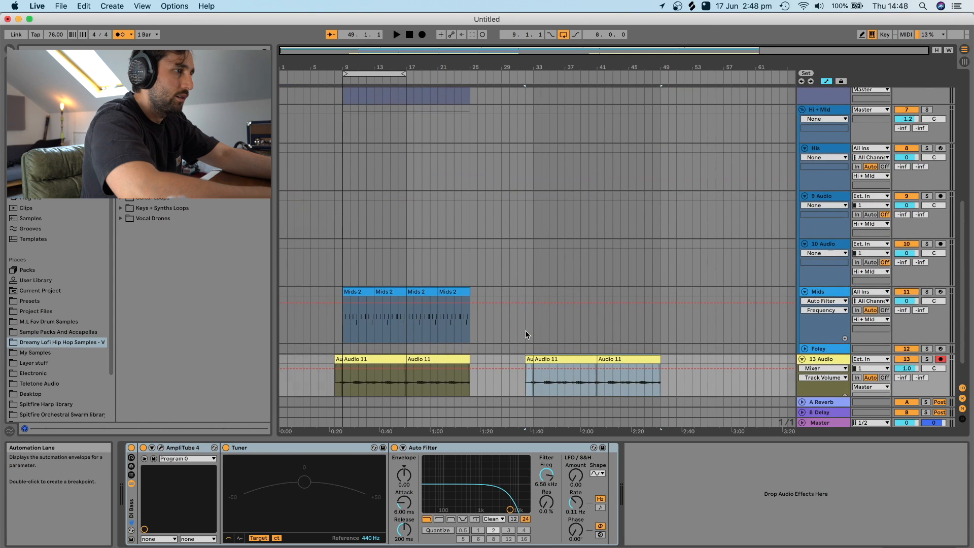
pyautogui.click(613, 361)
# Step: Copy the two Kick clips in bars 9 to 17 and paste them at bar 33 on the Kick track
pyautogui.scroll(4, 483, 283)
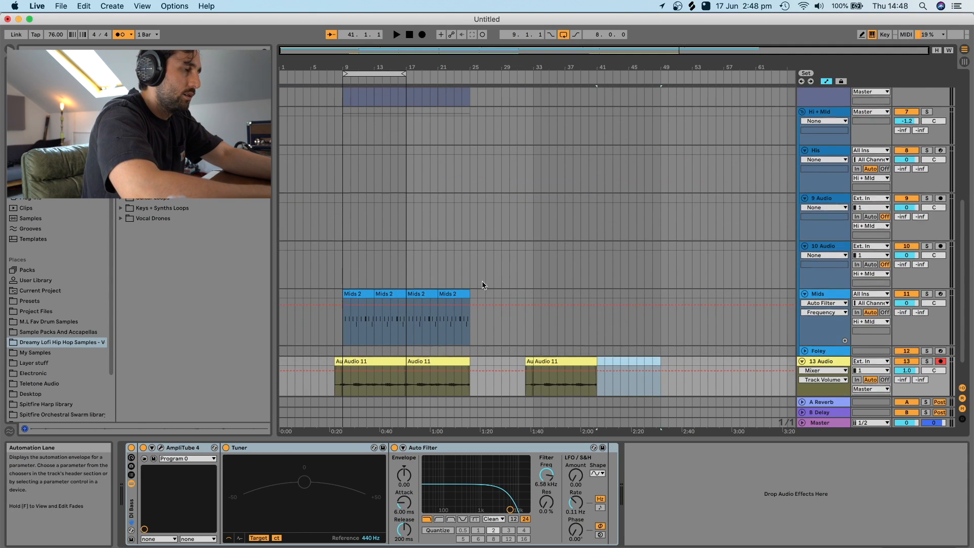
pyautogui.click(465, 254)
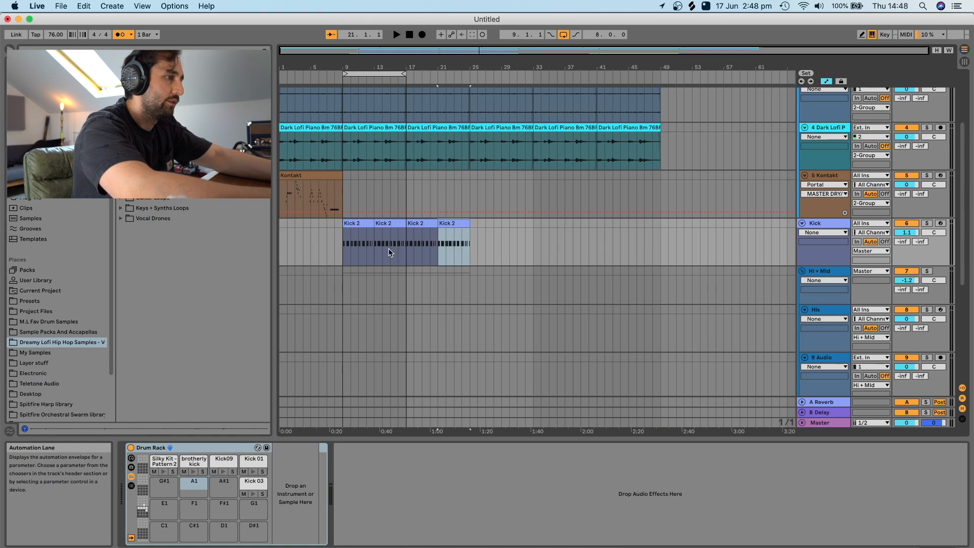
pyautogui.scroll(-1, 391, 253)
pyautogui.scroll(-1, 390, 252)
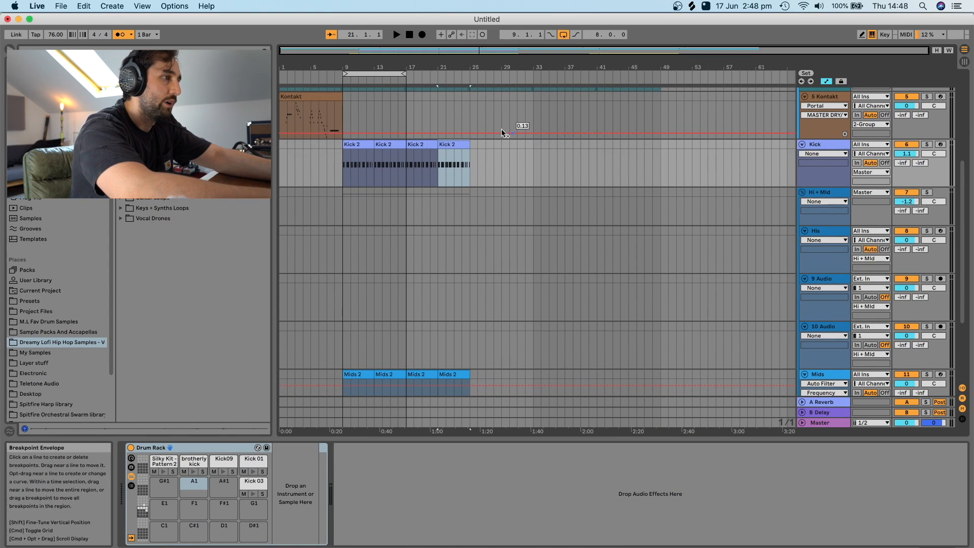
pyautogui.click(346, 145)
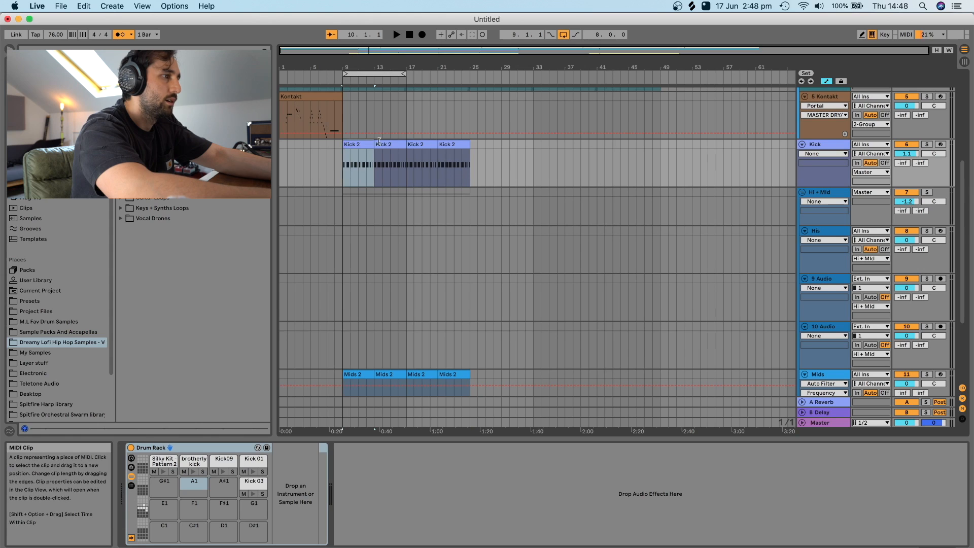
pyautogui.keyDown('shift'); pyautogui.click(399, 145); pyautogui.keyUp('shift')
pyautogui.press('super+c')
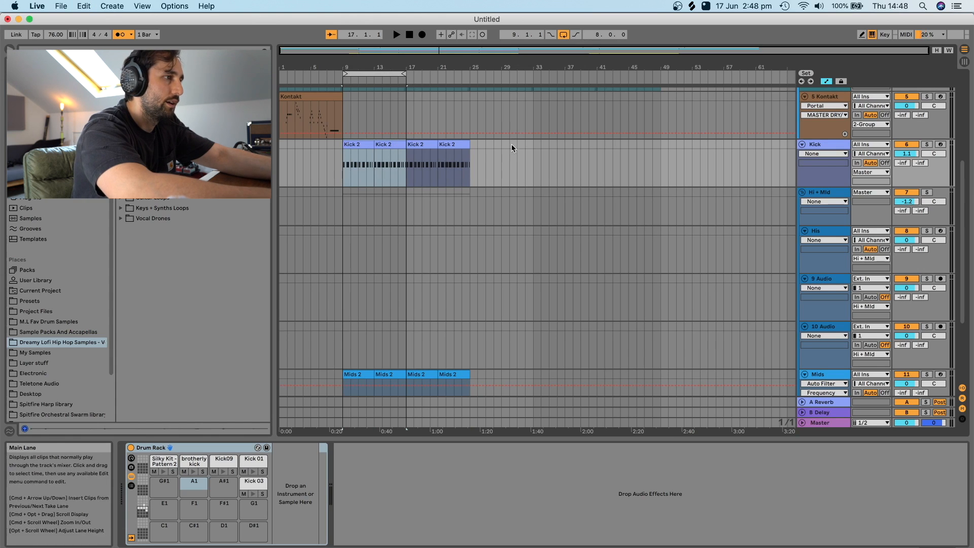
pyautogui.click(532, 161)
pyautogui.press('super+v')
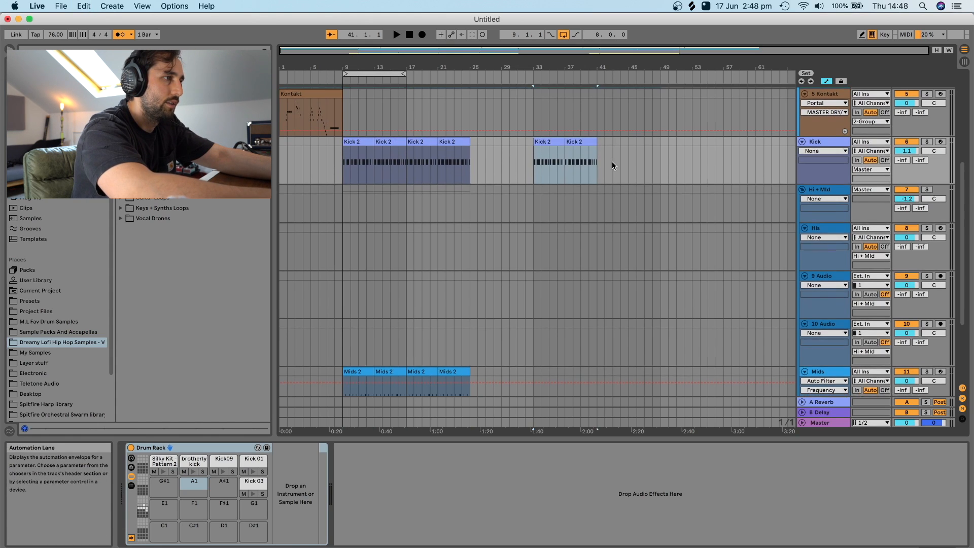
# Step: Copy the two Mids clips in bars 17 to 25 and paste them at bar 33 on the Mids track
pyautogui.scroll(-3, 464, 290)
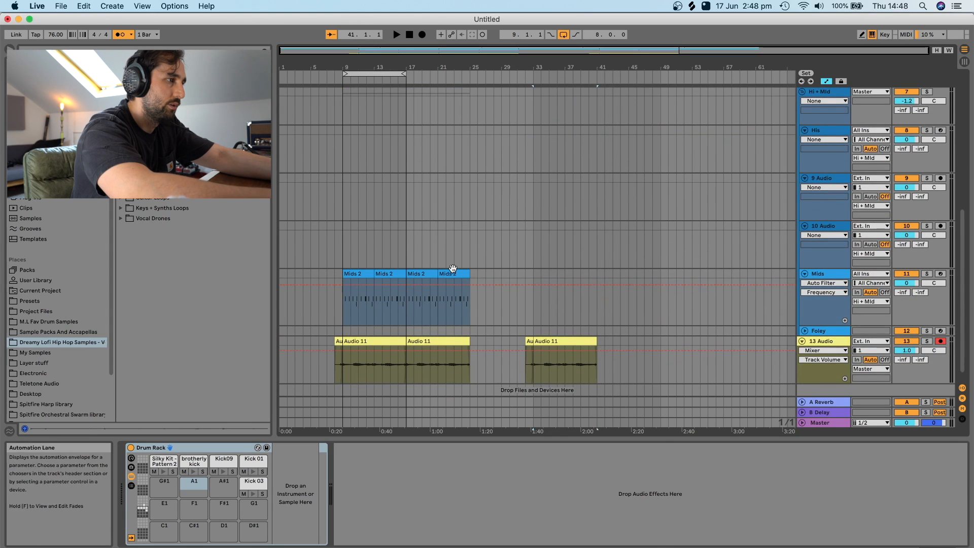
pyautogui.click(452, 271)
pyautogui.keyDown('shift'); pyautogui.click(420, 274); pyautogui.keyUp('shift')
pyautogui.press('super+c')
pyautogui.click(536, 277)
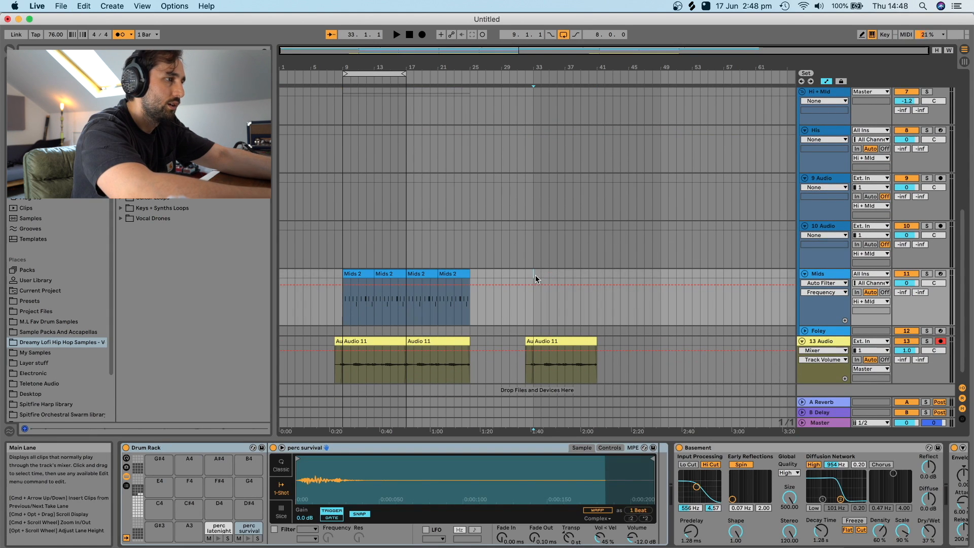
pyautogui.press('super+v')
# Step: Place the insert marker at bar 9 on the Kontakt track and extend the loop end to bar 24
pyautogui.scroll(5, 343, 232)
pyautogui.click(343, 233)
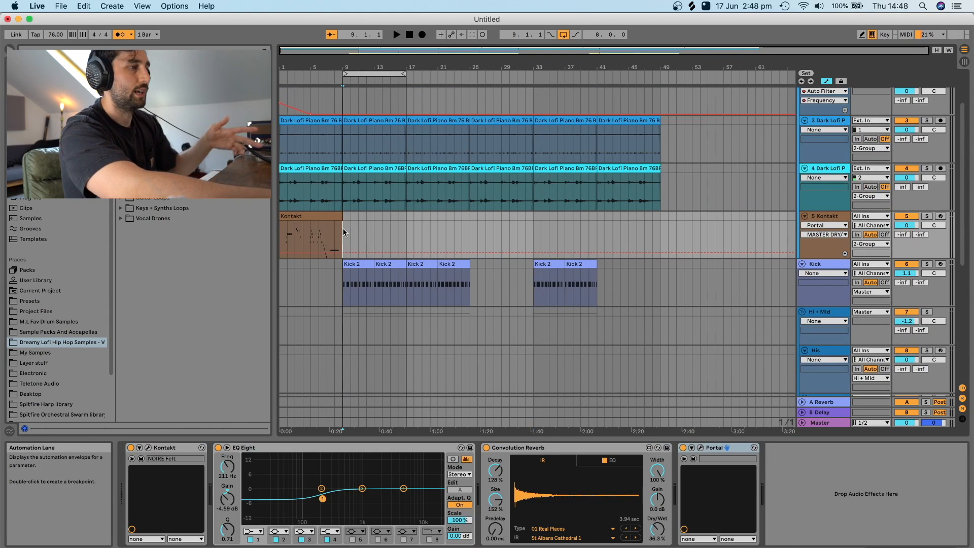
pyautogui.moveTo(405, 73); pyautogui.dragTo(459, 74)
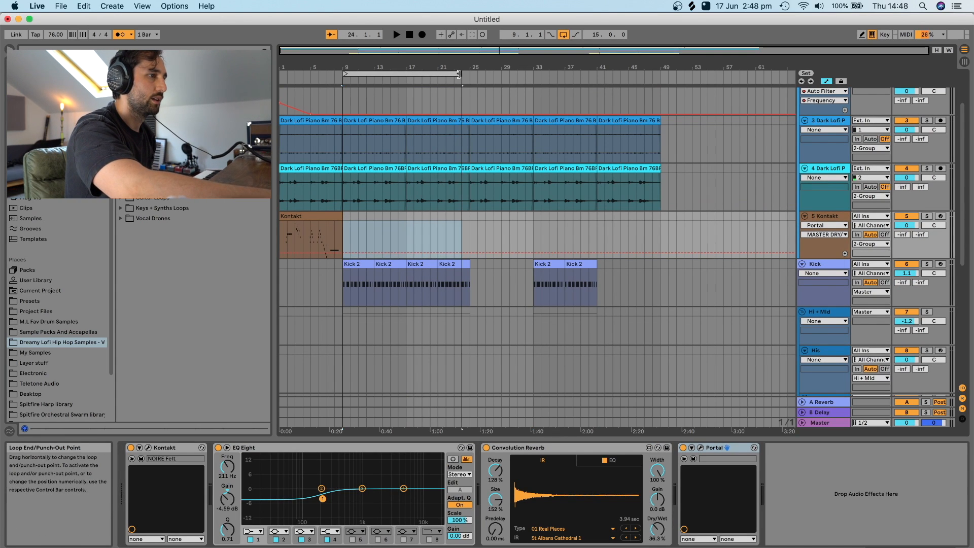
# Step: Show the Portal effect's Device On automation on the Kontakt track and switch it off from bar 9 onward
pyautogui.rightClick(683, 448)
pyautogui.click(699, 453)
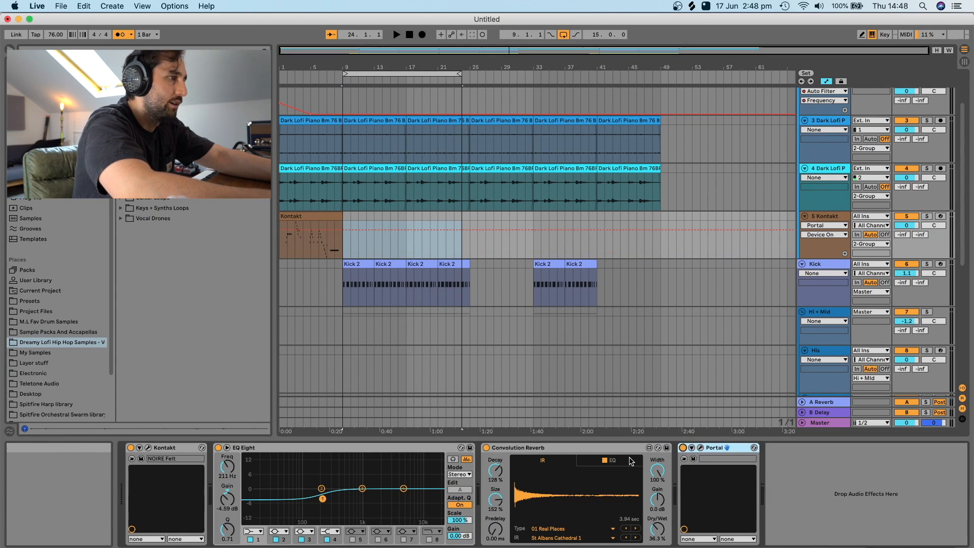
pyautogui.click(343, 233)
pyautogui.moveTo(358, 234); pyautogui.dragTo(358, 248)
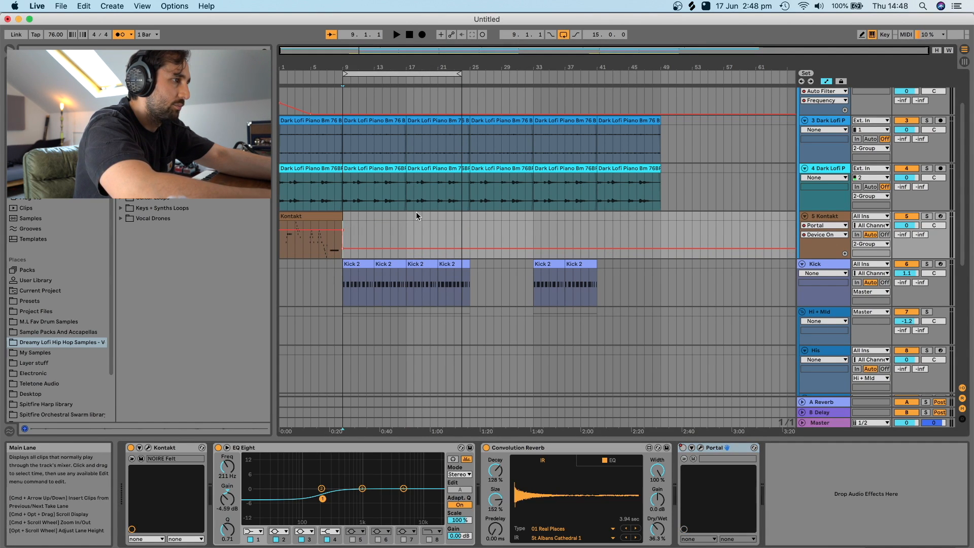
# Step: Set the loop to bars 9 to 25 and record a felt piano melody over that section on the Kontakt track
pyautogui.click(402, 73)
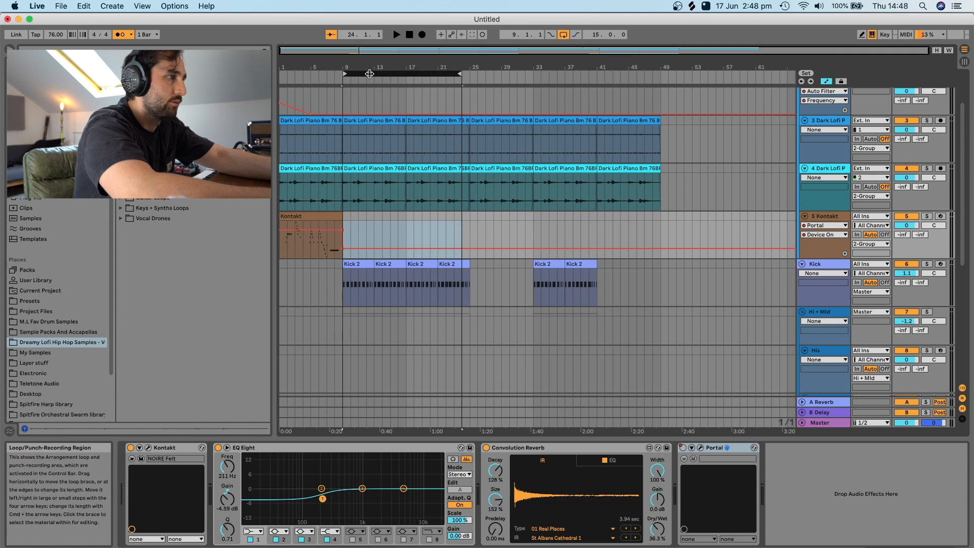
pyautogui.moveTo(460, 73); pyautogui.dragTo(468, 73)
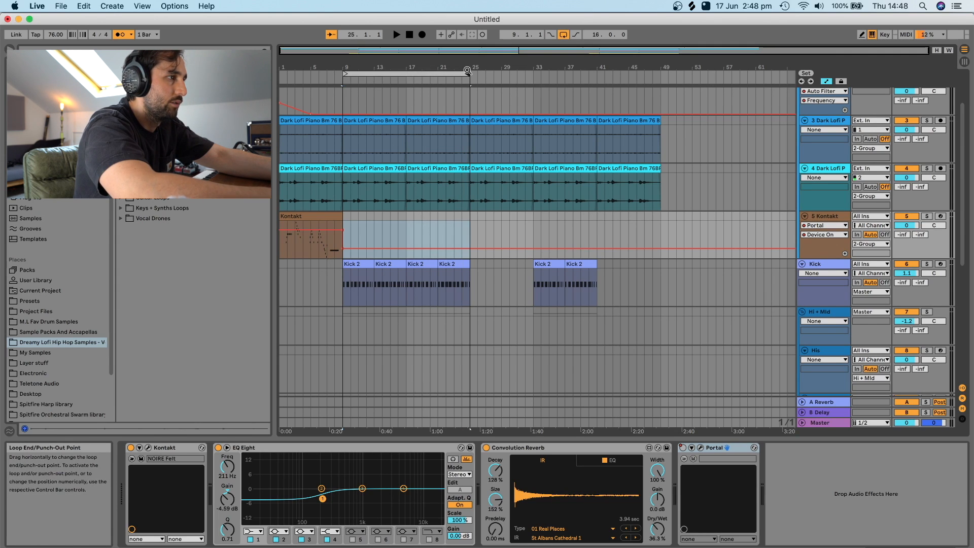
pyautogui.click(451, 73)
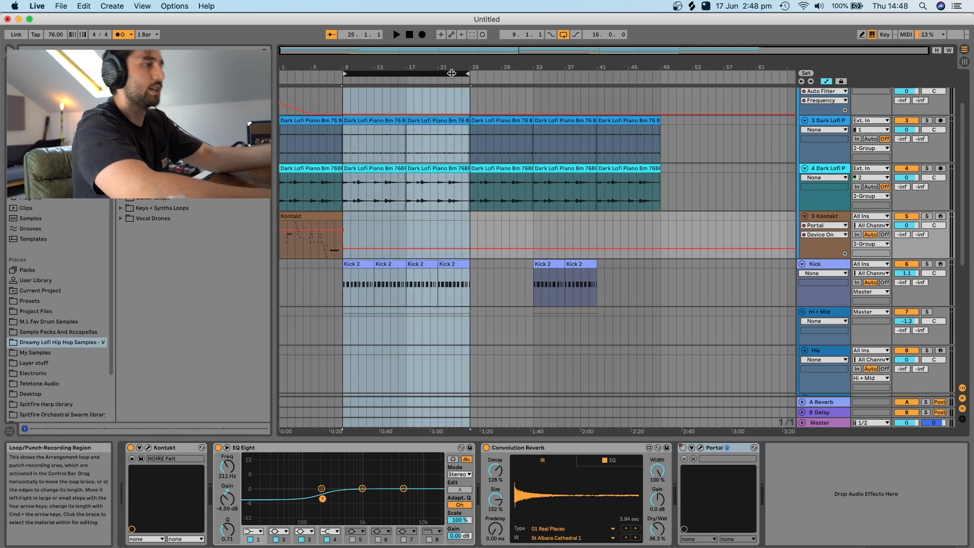
pyautogui.click(422, 36)
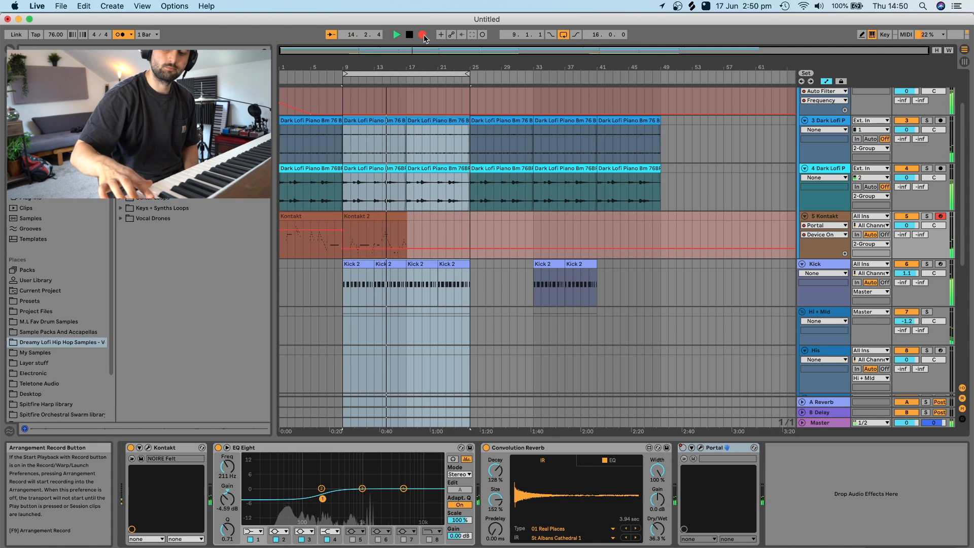
pyautogui.press('space')
# Step: Open the recorded Kontakt clip at bar 9 and select the group of notes in its closing bars
pyautogui.doubleClick(432, 220)
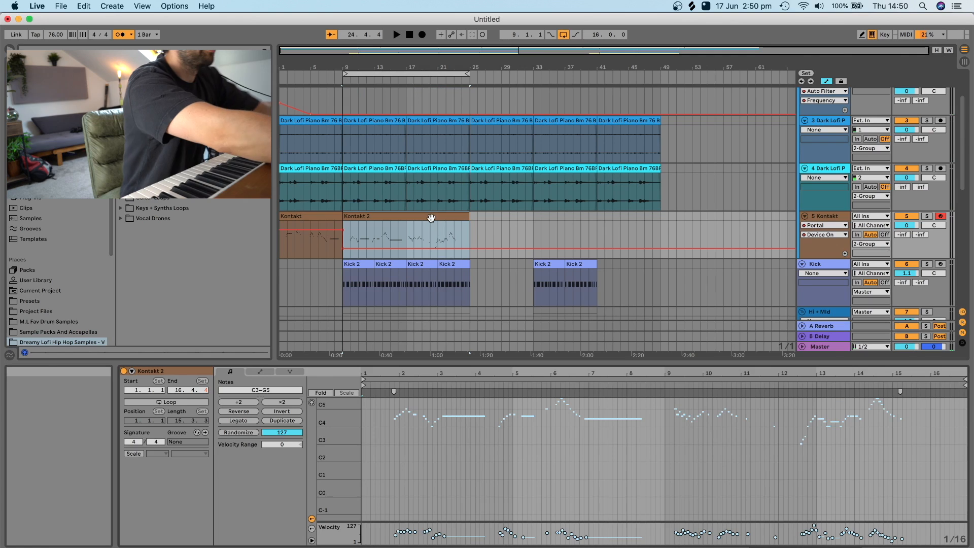
pyautogui.moveTo(782, 469); pyautogui.dragTo(944, 399)
pyautogui.moveTo(785, 493); pyautogui.dragTo(859, 398)
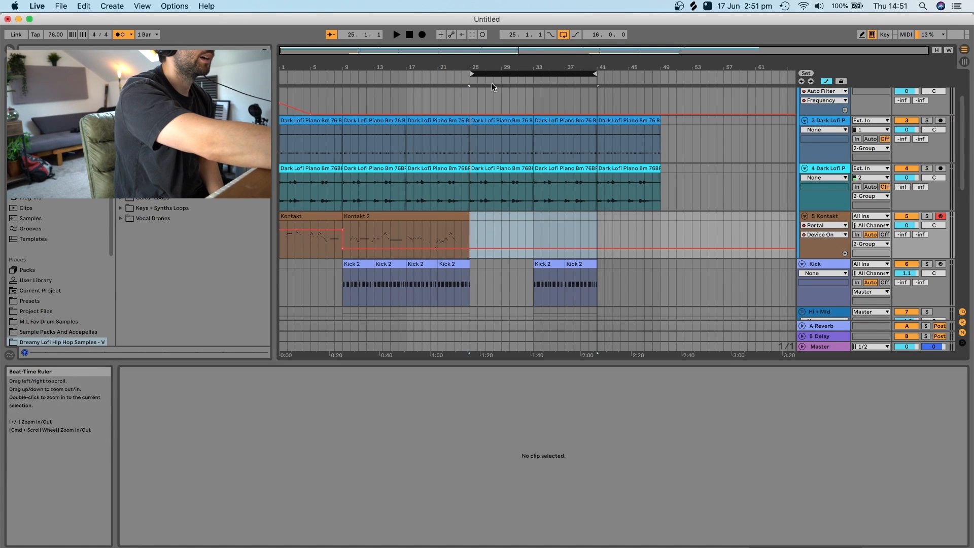
# Step: Move the loop to bars 33 to 49 and record another piano melody there on the Kontakt track
pyautogui.moveTo(501, 73); pyautogui.dragTo(565, 73)
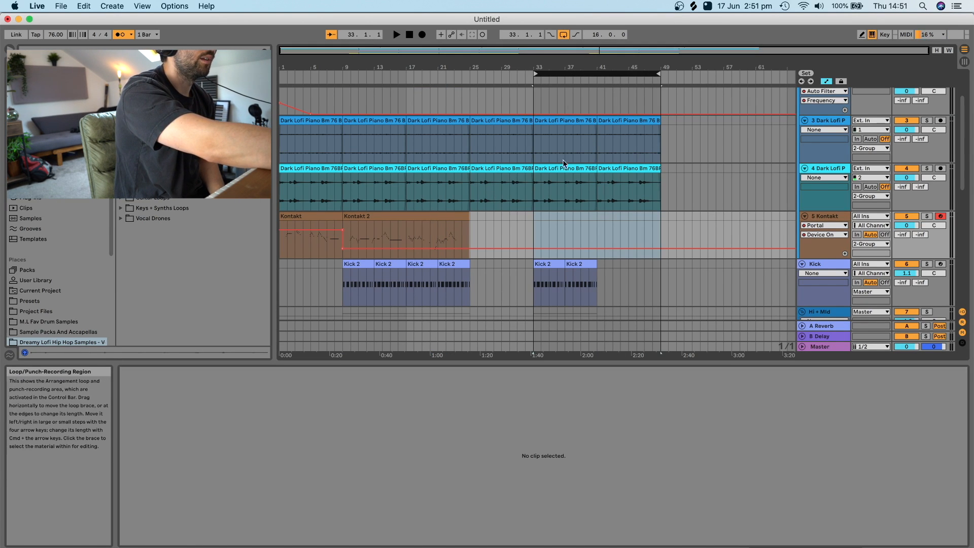
pyautogui.click(422, 35)
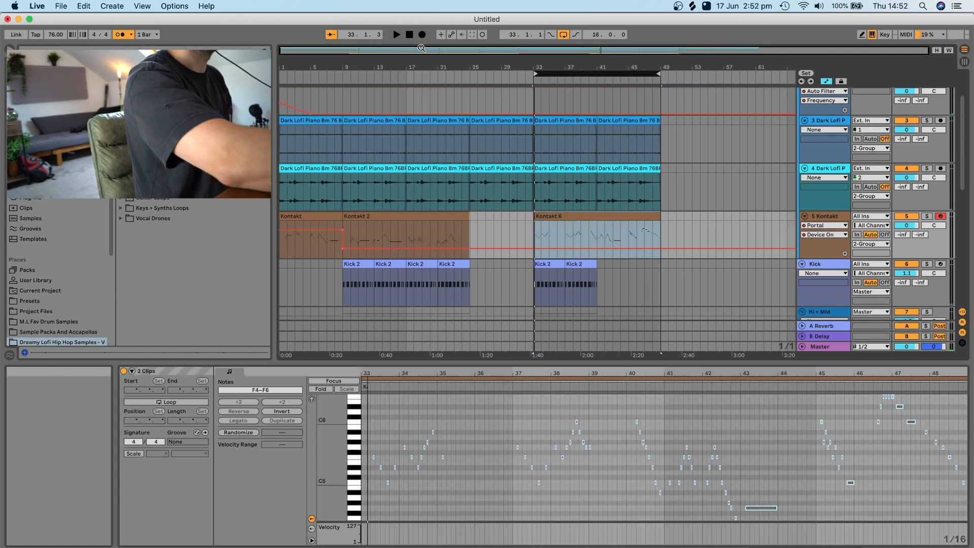
# Step: Extend the loop start back to bar 1 and look through the arrangement's piano, drum and bass tracks
pyautogui.scroll(-6, 779, 295)
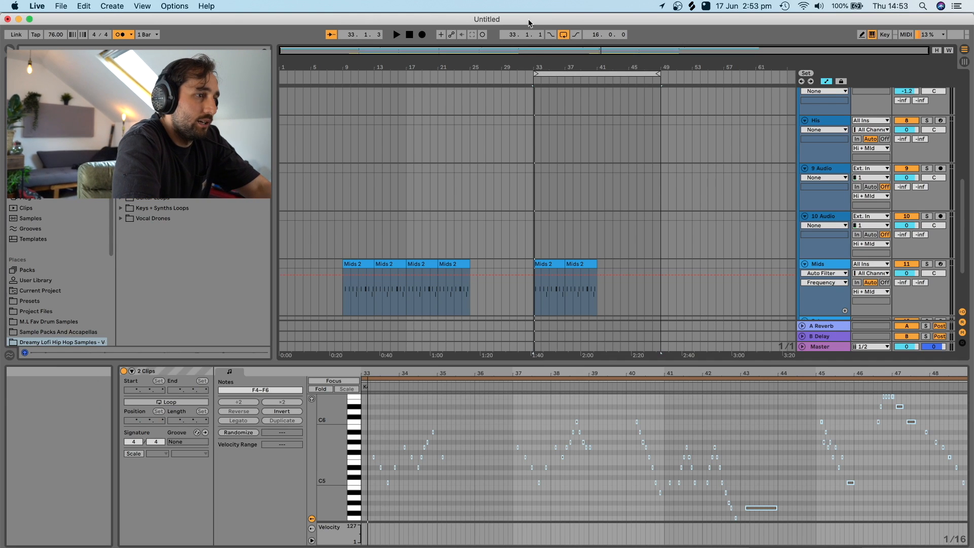
pyautogui.moveTo(536, 75); pyautogui.dragTo(280, 74)
pyautogui.scroll(3, 344, 131)
pyautogui.scroll(5, 343, 131)
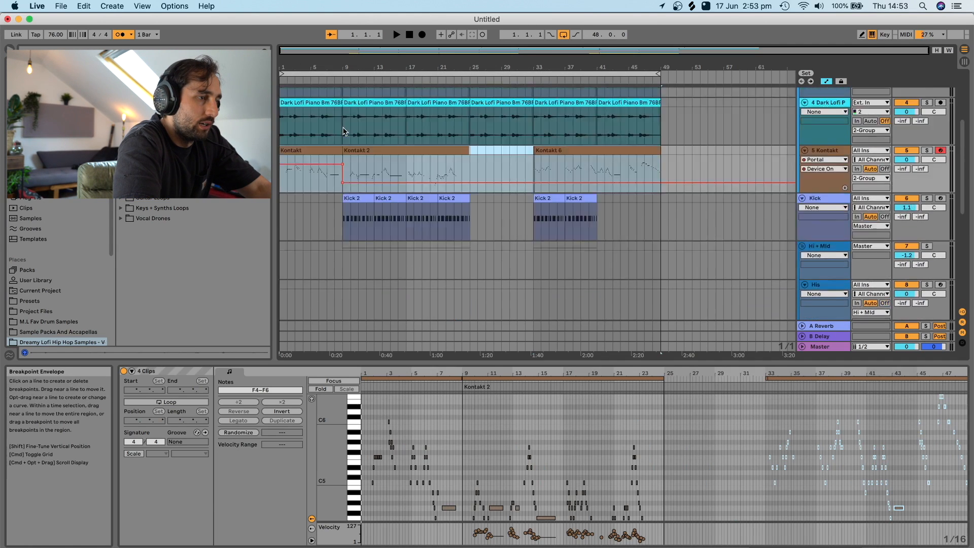
pyautogui.scroll(-6, 344, 130)
pyautogui.scroll(5, 344, 132)
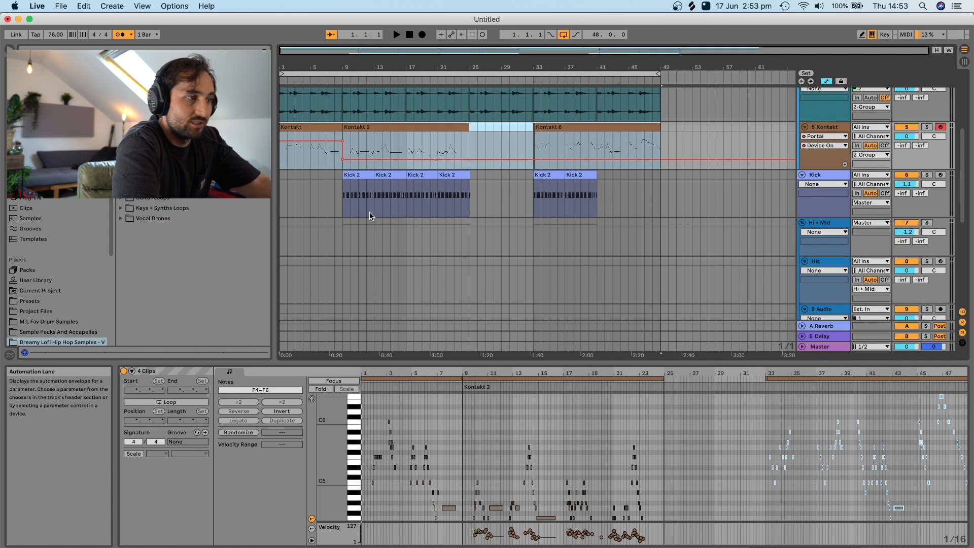
pyautogui.scroll(-5, 370, 212)
pyautogui.scroll(-2, 369, 211)
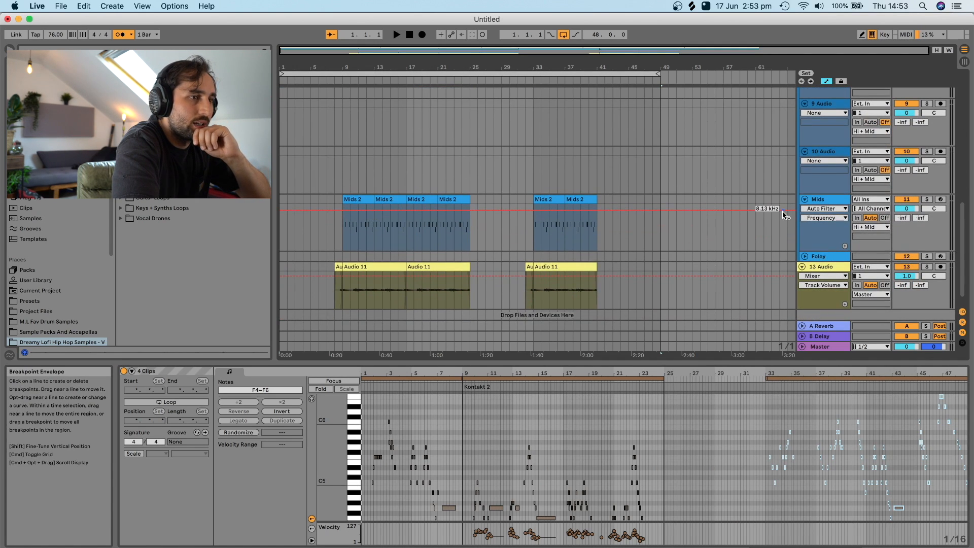
pyautogui.scroll(3, 784, 213)
# Step: Add a loop from the Texture Loops folder to the empty 11 Audio track
pyautogui.click(127, 156)
pyautogui.scroll(3, 537, 203)
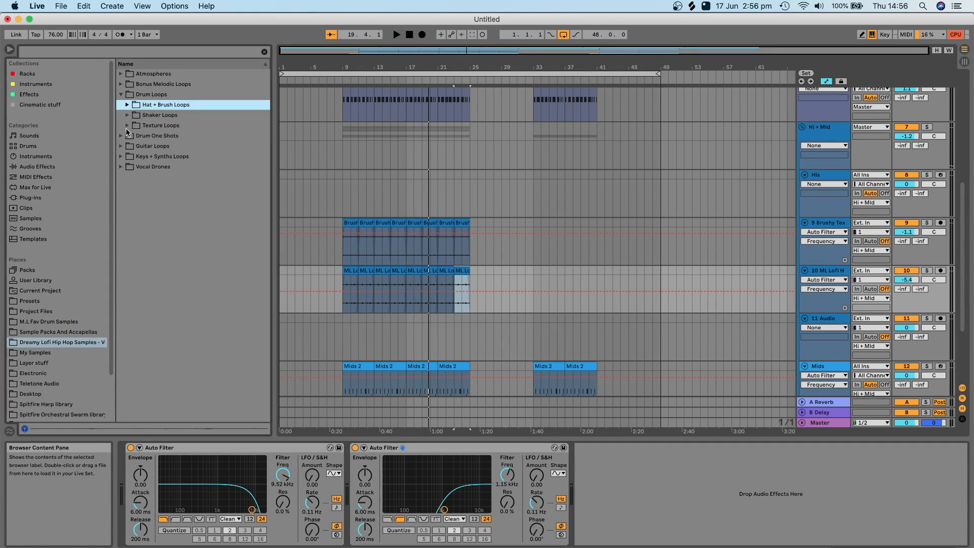
pyautogui.moveTo(200, 166); pyautogui.dragTo(365, 326)
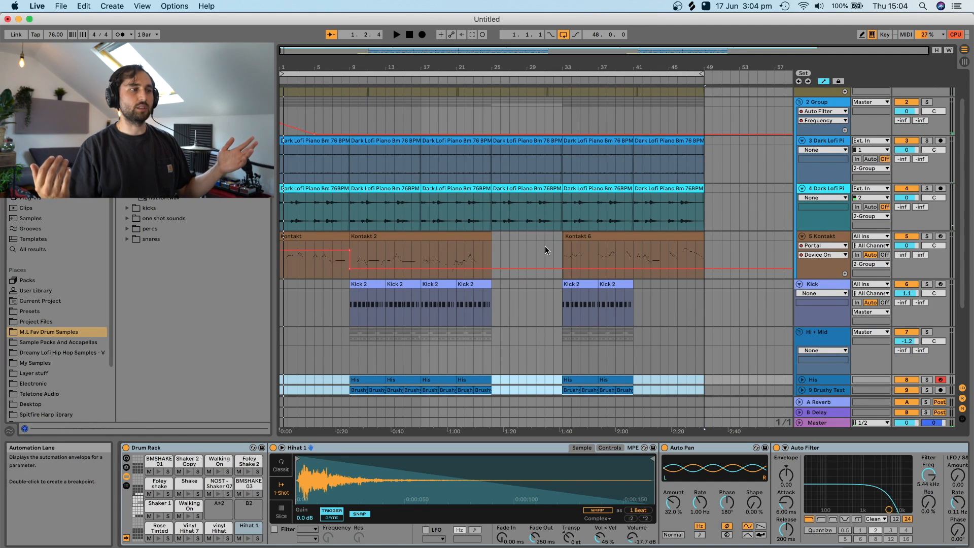
# Step: Review the layered hi-hat, brush, texture and Mids tracks, playing back from the first Mids clip at bar 9
pyautogui.scroll(-3, 545, 245)
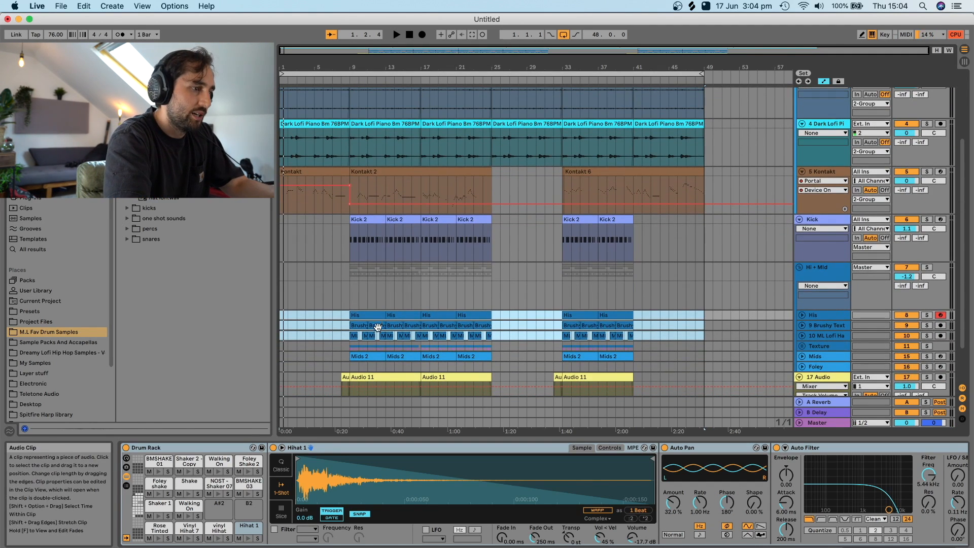
pyautogui.click(801, 335)
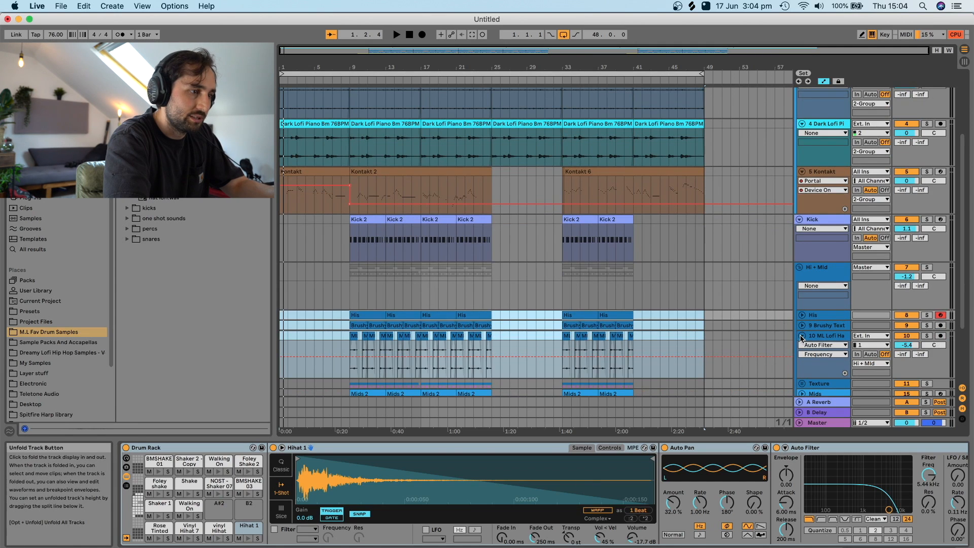
pyautogui.click(801, 336)
pyautogui.scroll(-2, 641, 298)
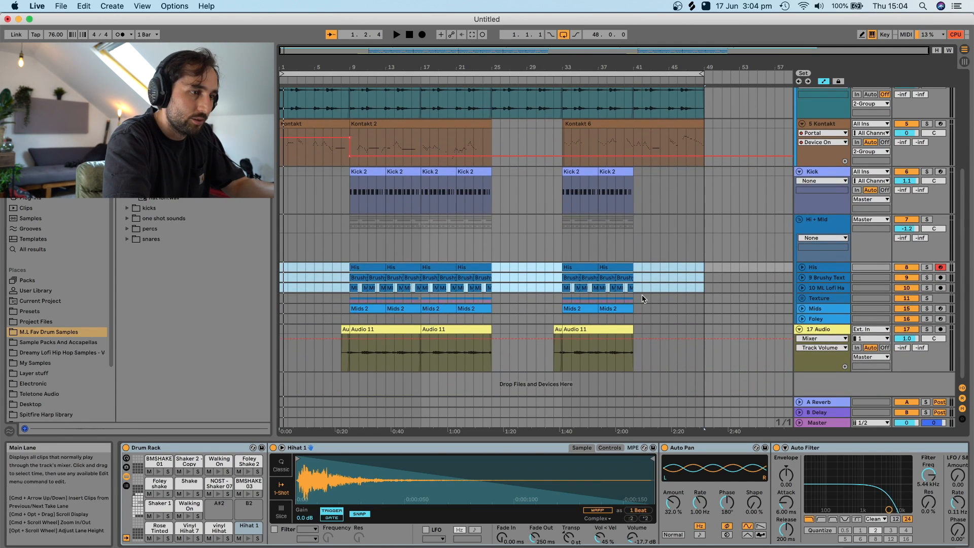
pyautogui.click(353, 309)
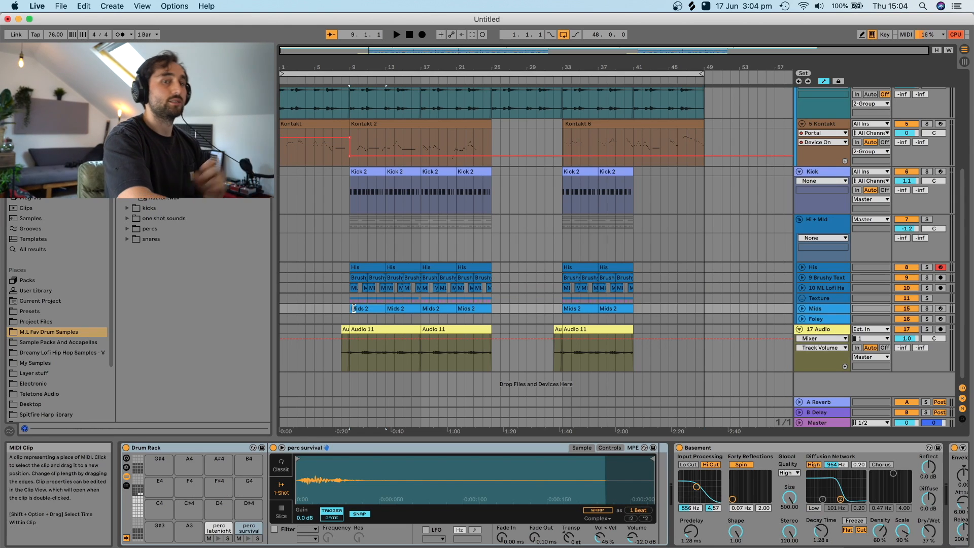
pyautogui.press('space')
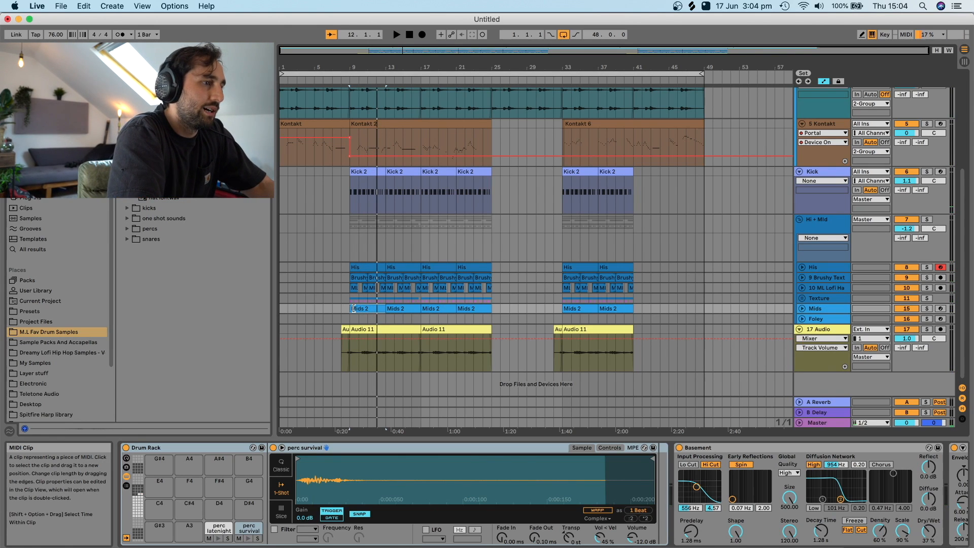
pyautogui.scroll(5, 459, 309)
pyautogui.scroll(-3, 459, 311)
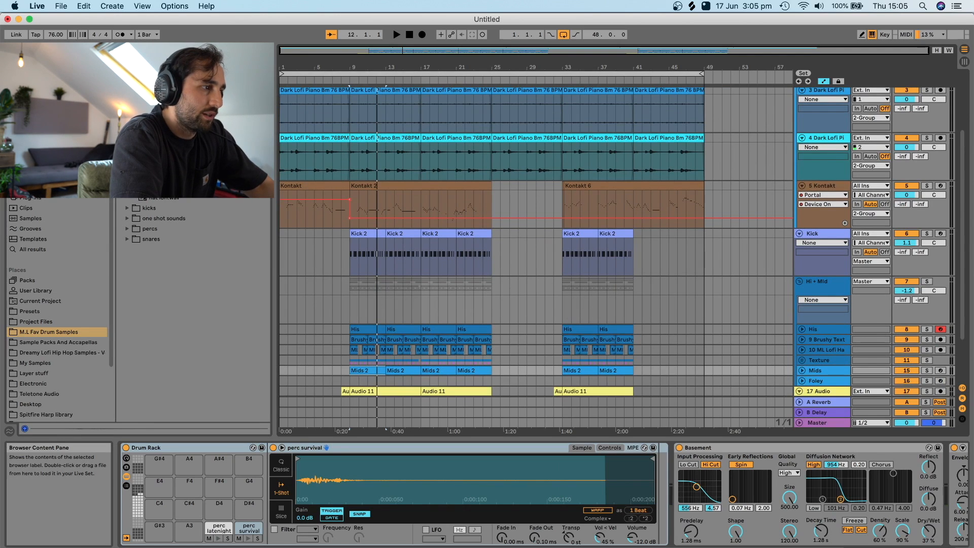
# Step: Insert a new audio track directly below the Kick track
pyautogui.click(127, 167)
pyautogui.scroll(1, 494, 302)
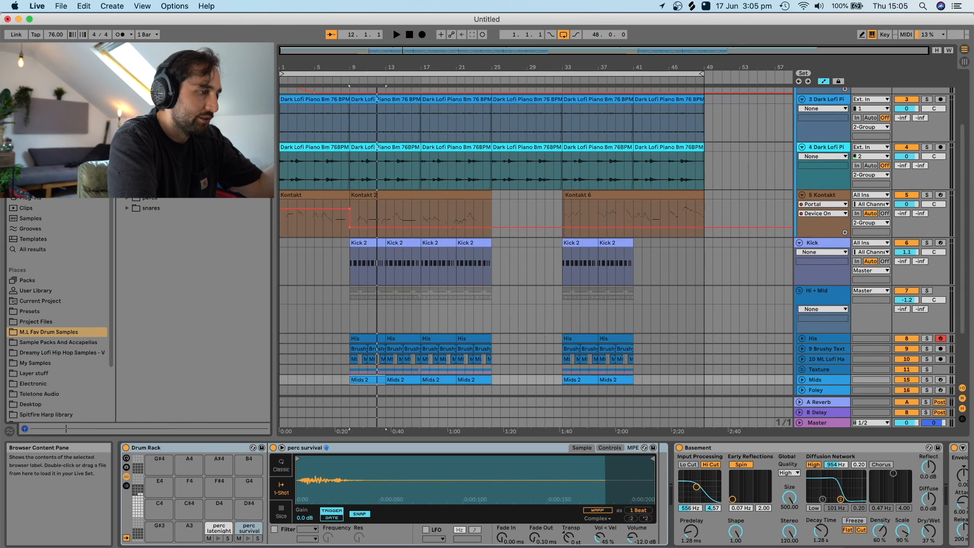
pyautogui.rightClick(814, 244)
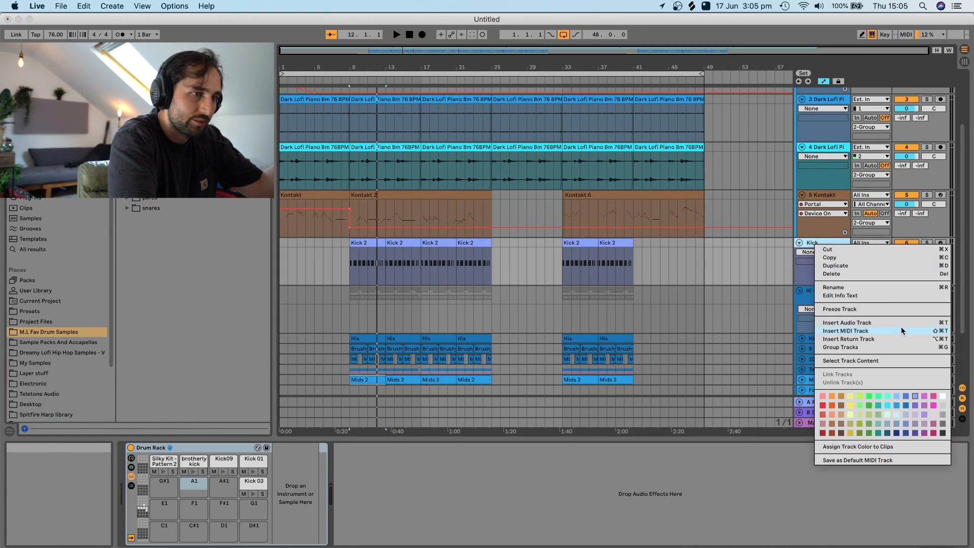
pyautogui.click(886, 325)
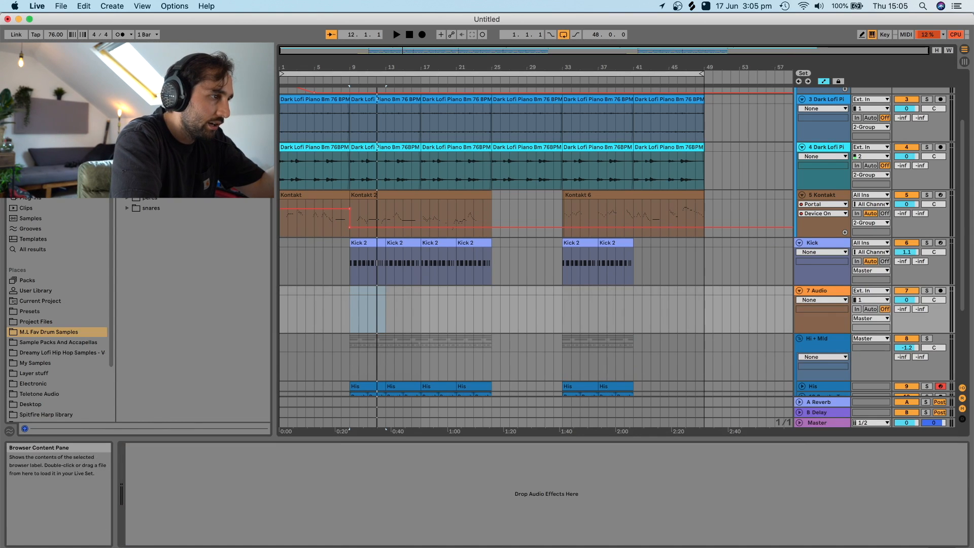
# Step: Place the faller 01 sample at bar 8 on the new audio track and open its clip
pyautogui.moveTo(173, 162); pyautogui.dragTo(346, 304)
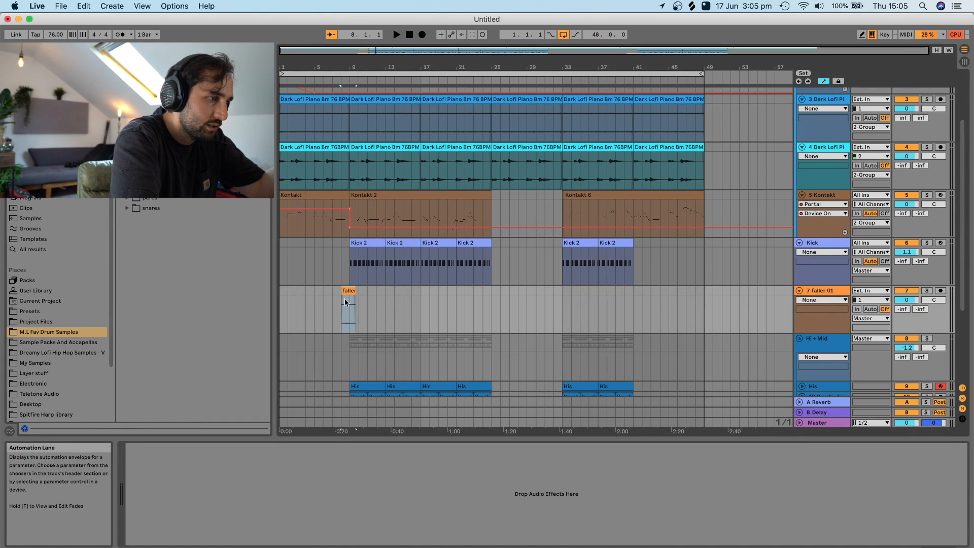
pyautogui.doubleClick(348, 291)
pyautogui.moveTo(286, 401); pyautogui.dragTo(287, 401)
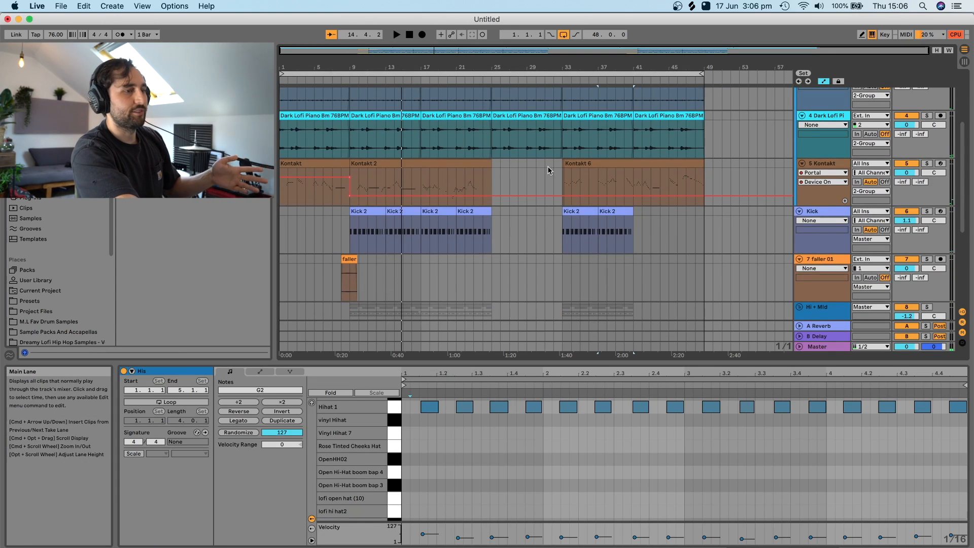
# Step: Inspect the Auto Filter and Convolution Reverb devices on the 2 Group track
pyautogui.scroll(3, 507, 152)
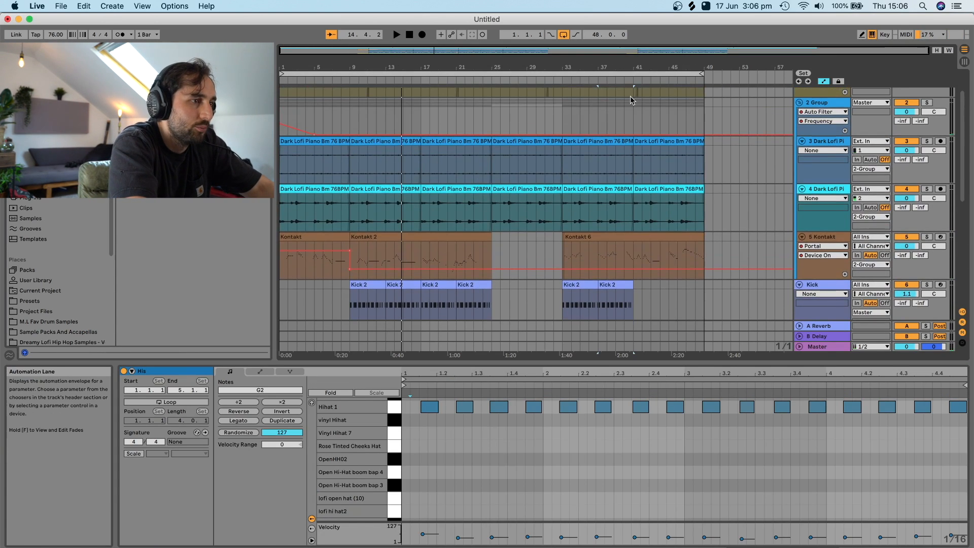
pyautogui.doubleClick(832, 106)
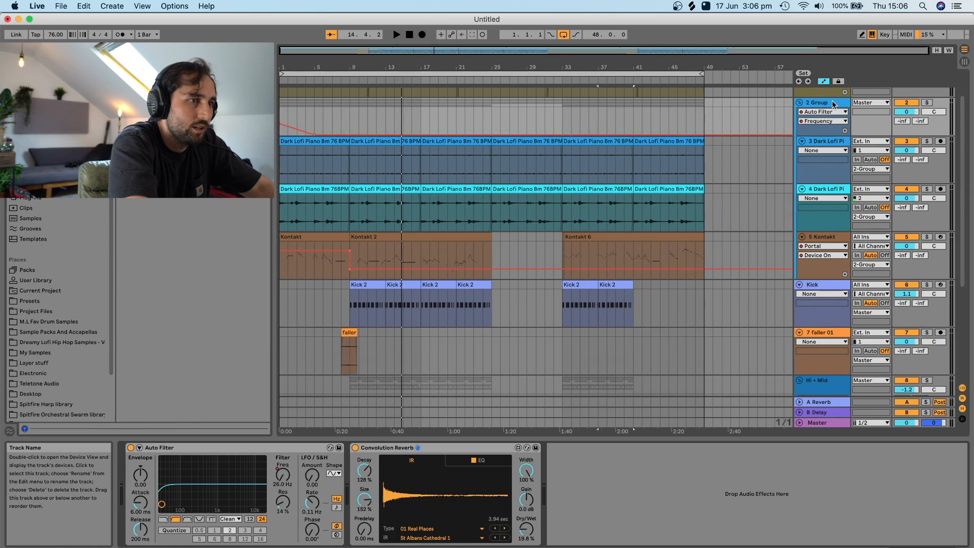
pyautogui.scroll(-2, 659, 228)
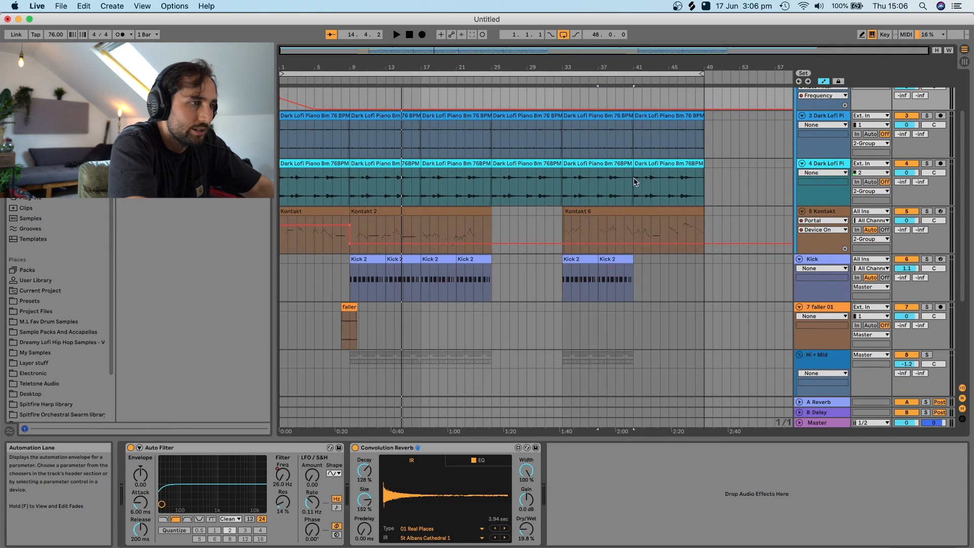
# Step: Show the Auto Filter's frequency automation on the Hi + Mid group track
pyautogui.scroll(-4, 718, 276)
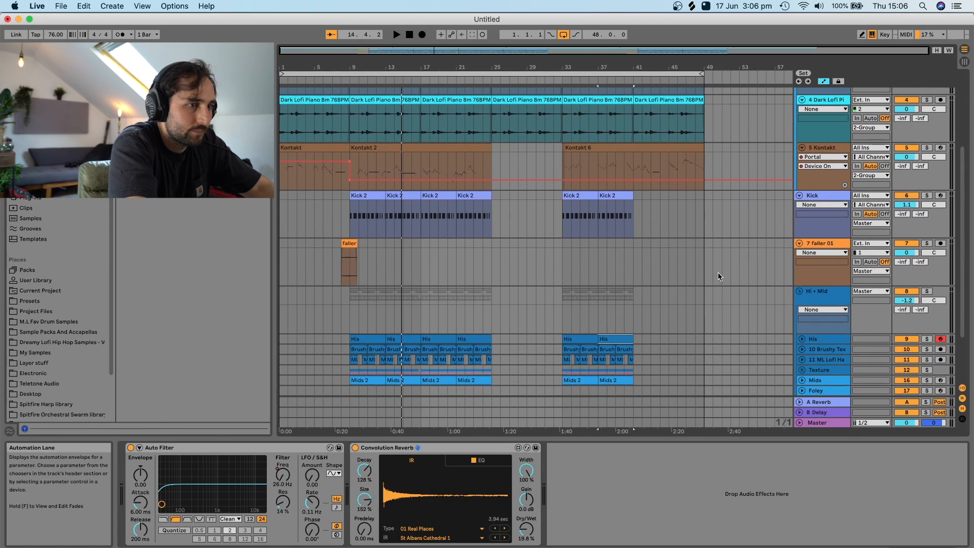
pyautogui.click(800, 291)
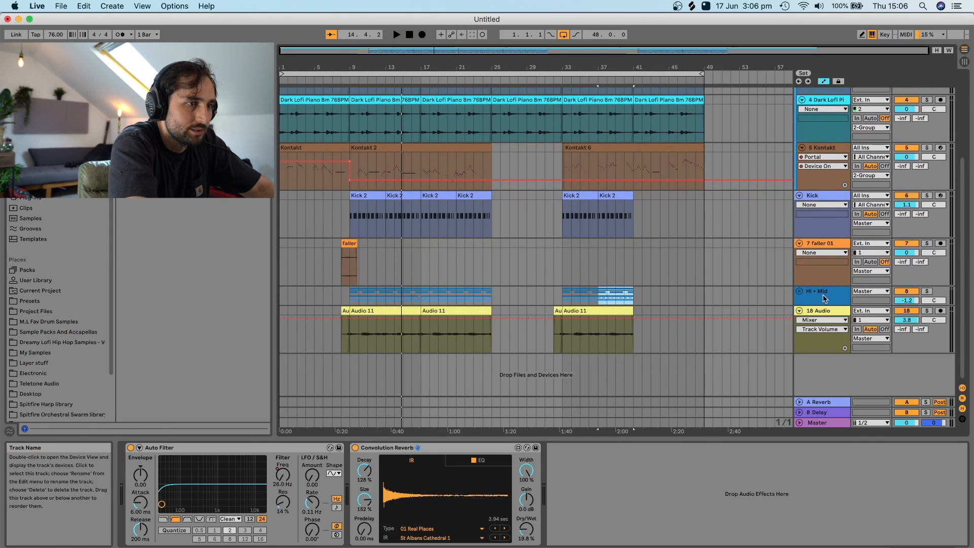
pyautogui.click(664, 350)
pyautogui.rightClick(398, 476)
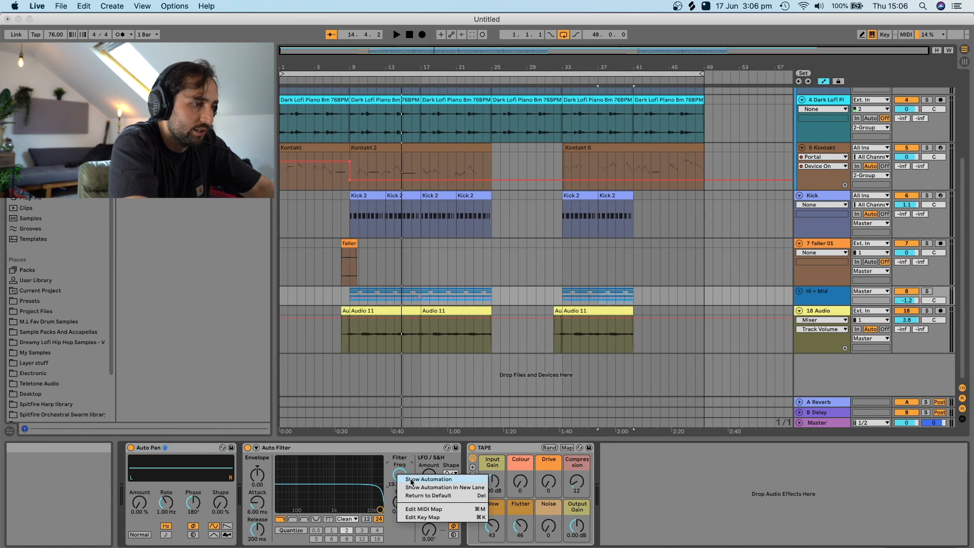
pyautogui.click(408, 478)
# Step: Automate the Hi + Mid filter frequency to fall from about bar 23 to 2.08 kHz at bar 25
pyautogui.click(472, 307)
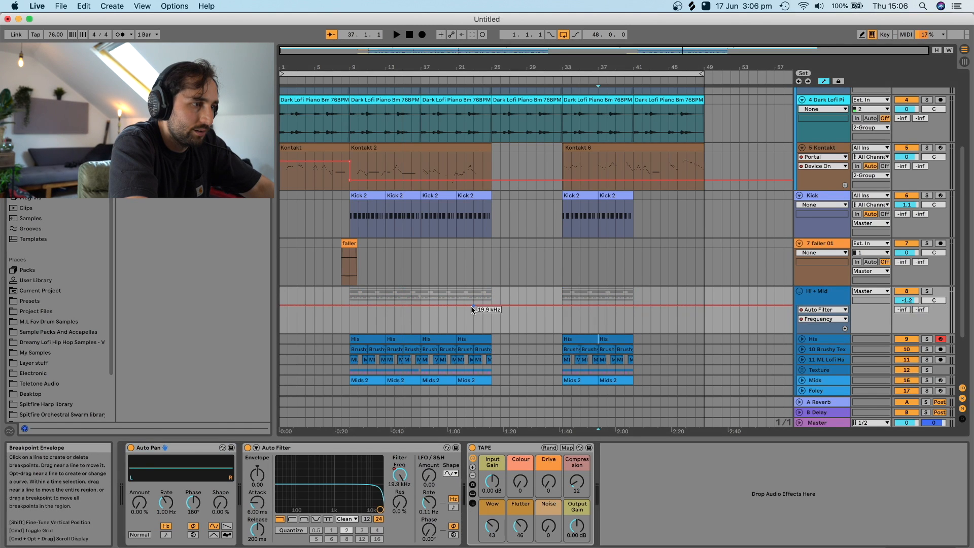
pyautogui.moveTo(493, 307); pyautogui.dragTo(491, 314)
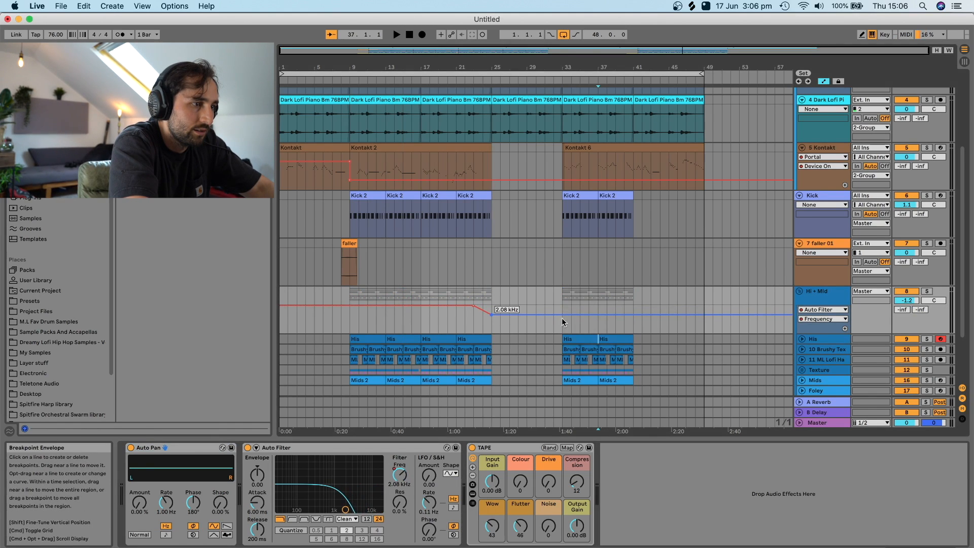
# Step: Raise the Hi + Mid filter frequency automation back to its open level at bar 33 and play the transition from bar 23
pyautogui.moveTo(560, 314); pyautogui.dragTo(564, 306)
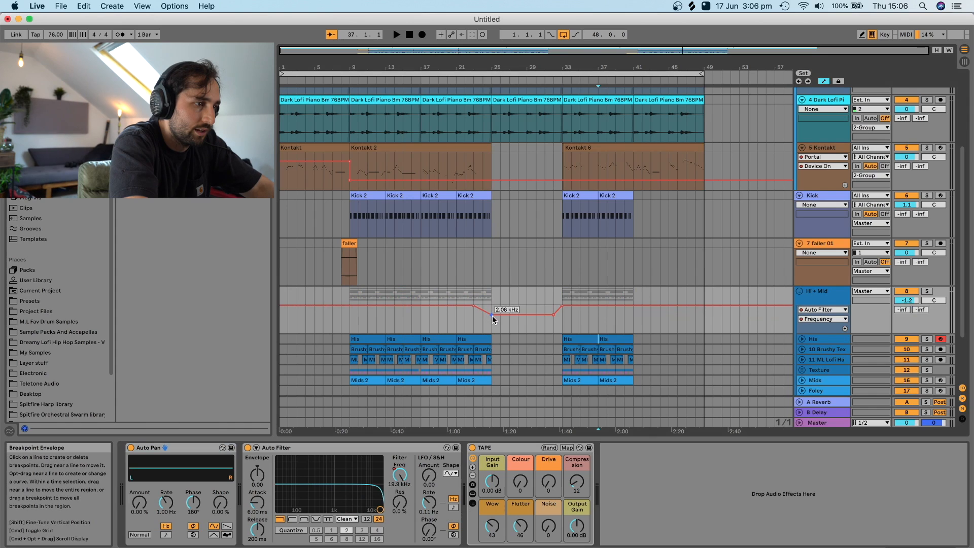
pyautogui.click(474, 323)
pyautogui.press('space')
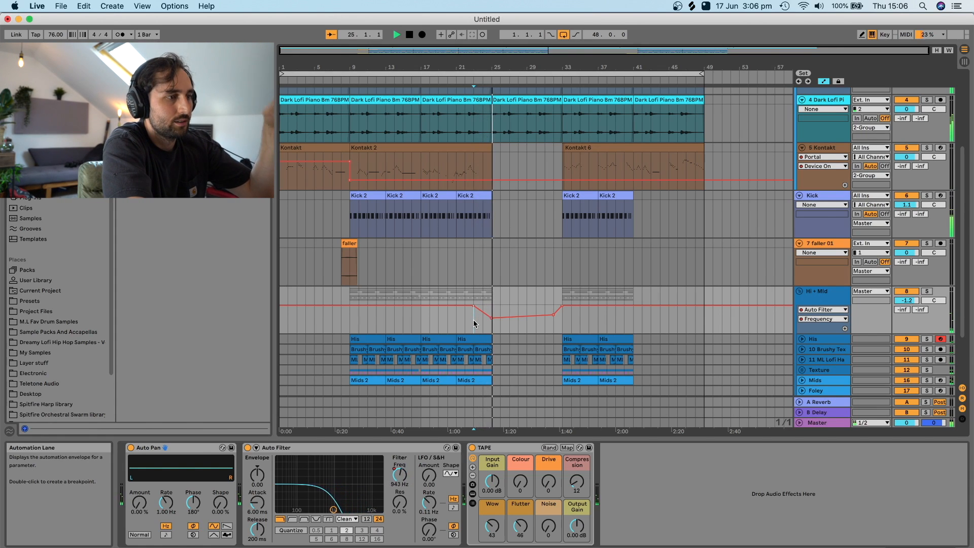
# Step: Automate the 2 Group track's high-cut filter frequency to fall from bar 23 and drop to about 938 Hz at bar 25
pyautogui.scroll(5, 559, 184)
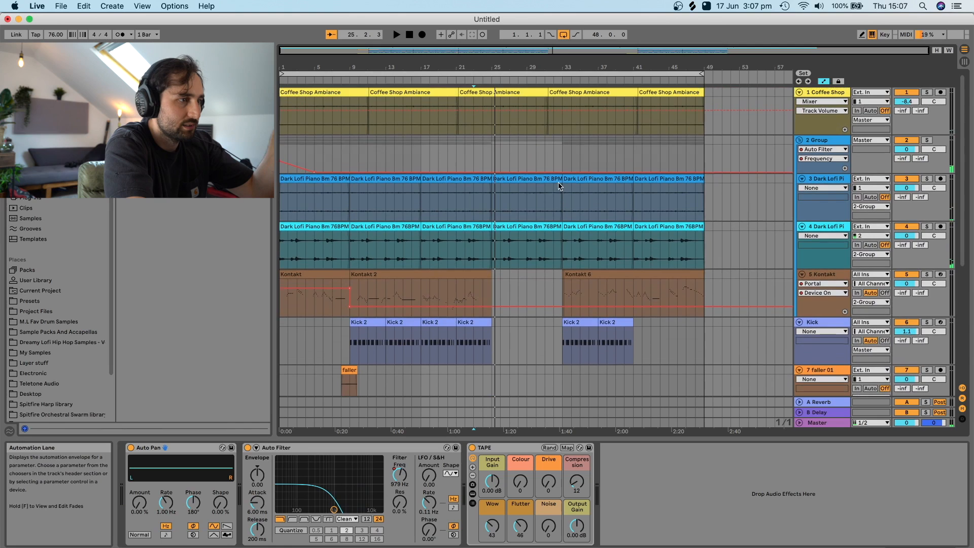
pyautogui.click(828, 142)
pyautogui.click(474, 81)
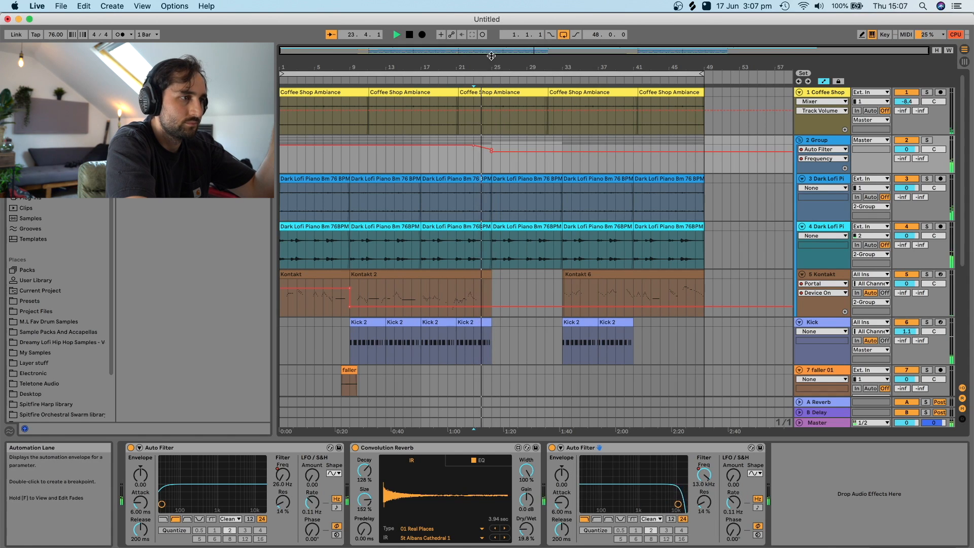
pyautogui.moveTo(491, 66); pyautogui.dragTo(491, 107)
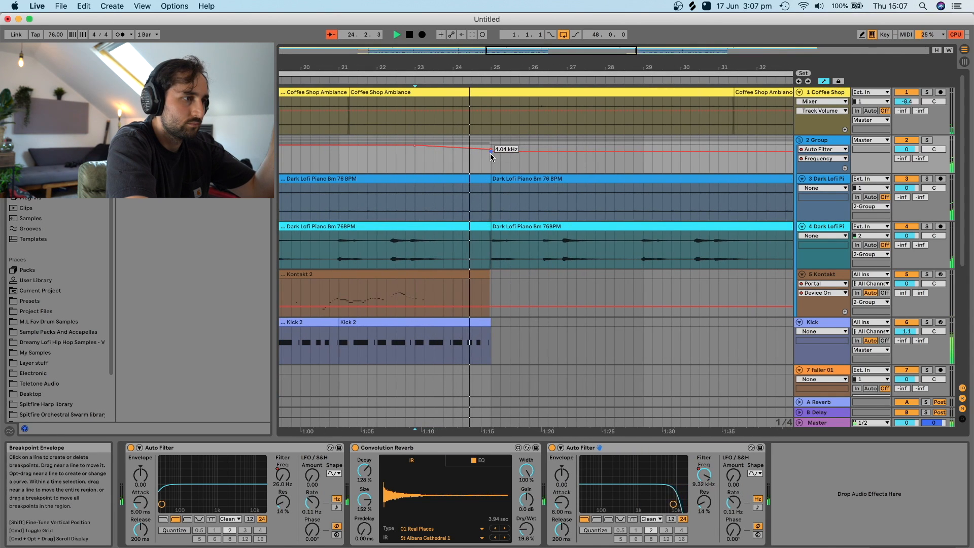
pyautogui.moveTo(491, 151); pyautogui.dragTo(491, 153)
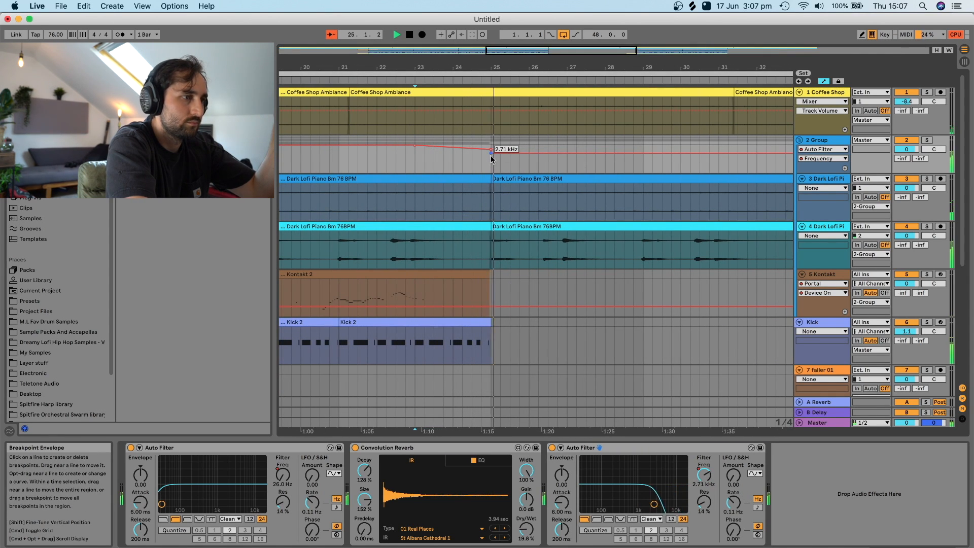
pyautogui.moveTo(491, 159); pyautogui.dragTo(491, 163)
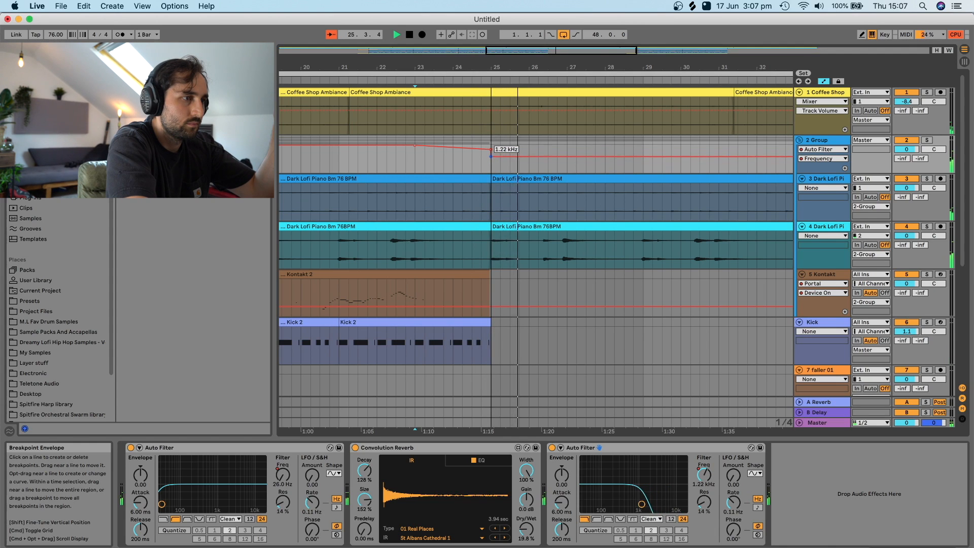
pyautogui.press('space')
pyautogui.press('space')
# Step: Ramp the 2 Group filter frequency automation gradually from bar 25 back up to its open level at bar 33
pyautogui.hscroll(5, 620, 166)
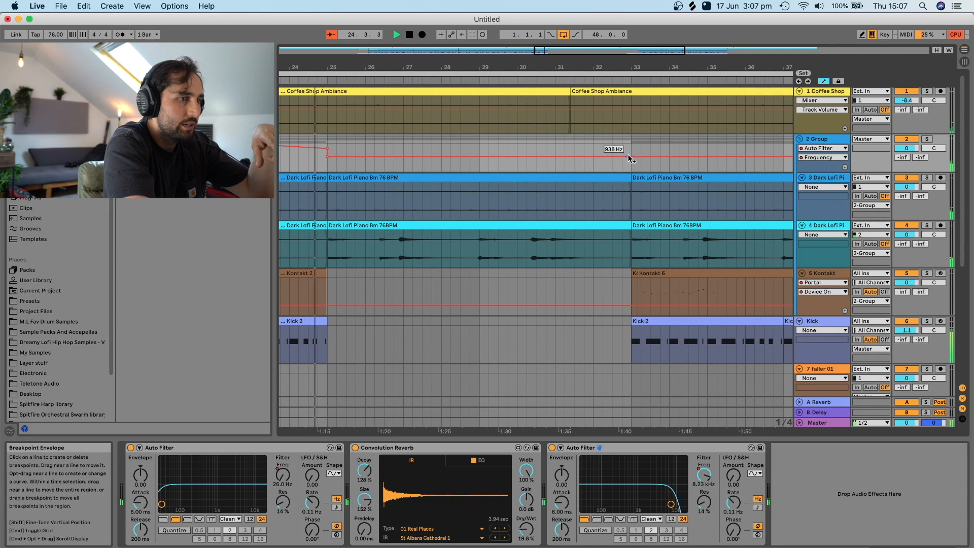
pyautogui.moveTo(630, 156); pyautogui.dragTo(631, 145)
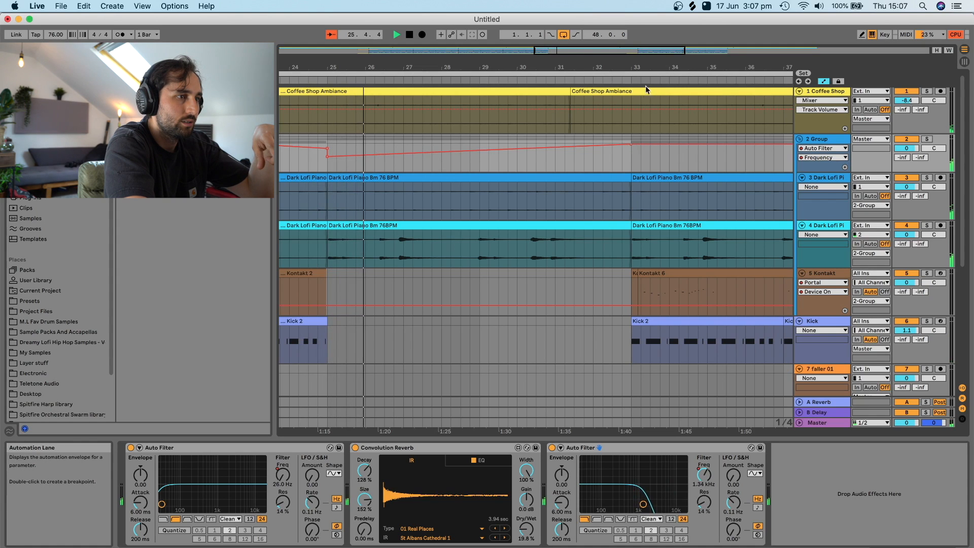
pyautogui.moveTo(627, 74); pyautogui.dragTo(616, 26)
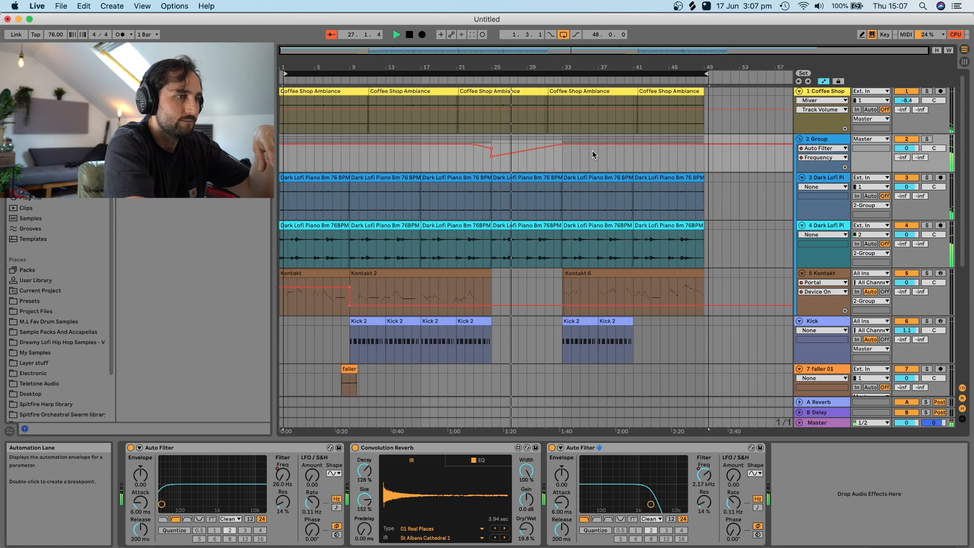
# Step: Record the live guitar onto the 6 Audio track from about bar 15 to the end of the arrangement at bar 48
pyautogui.scroll(-3, 593, 154)
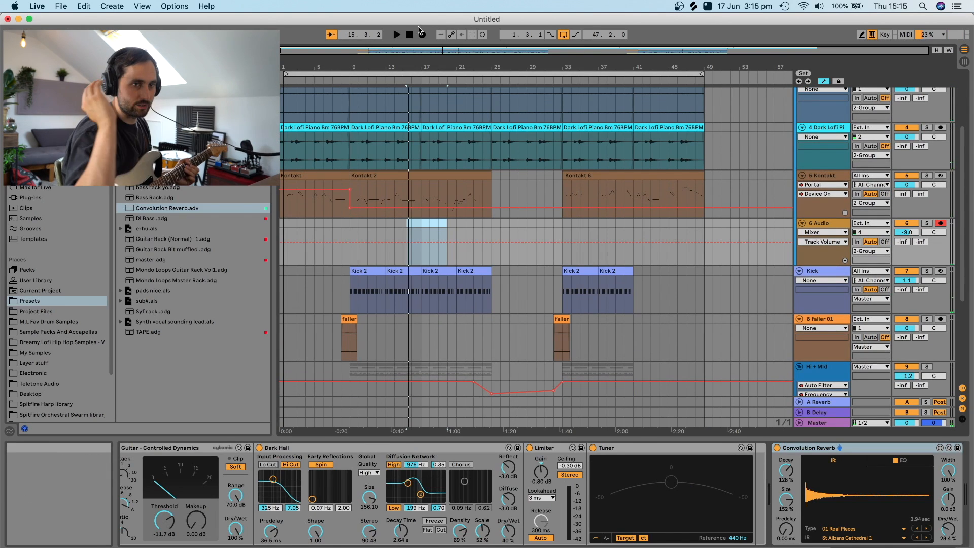
pyautogui.click(422, 34)
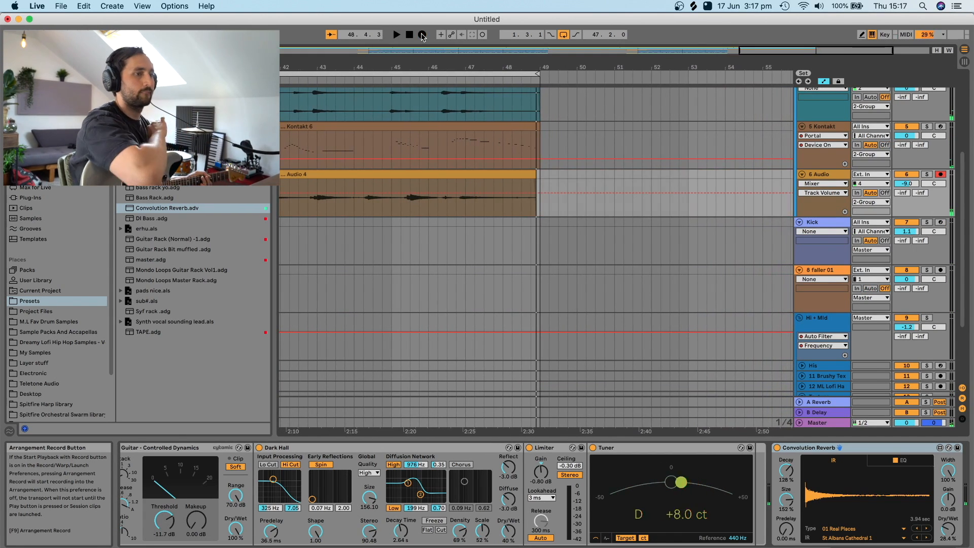
pyautogui.press('space')
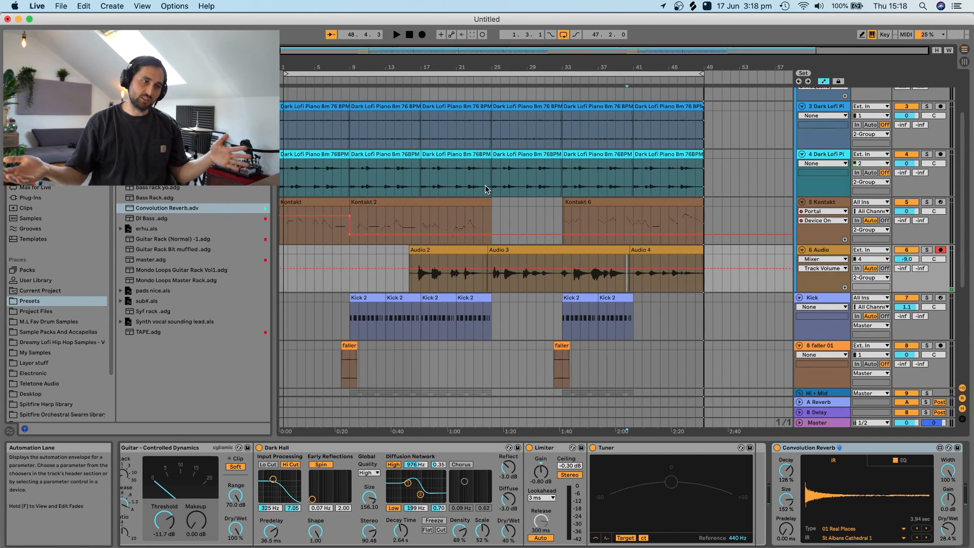